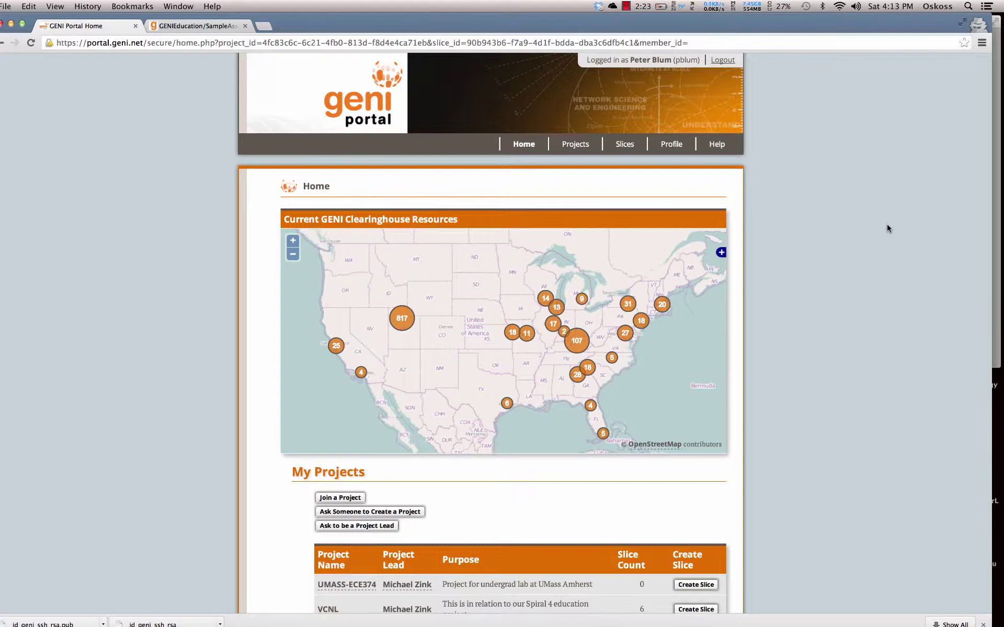
Start creating a new slice in the VCNL project
{"action": "scroll", "coordinate": [935, 238], "scroll_direction": "down", "scroll_amount": 3}
{"action": "scroll", "coordinate": [936, 239], "scroll_direction": "down", "scroll_amount": 4}
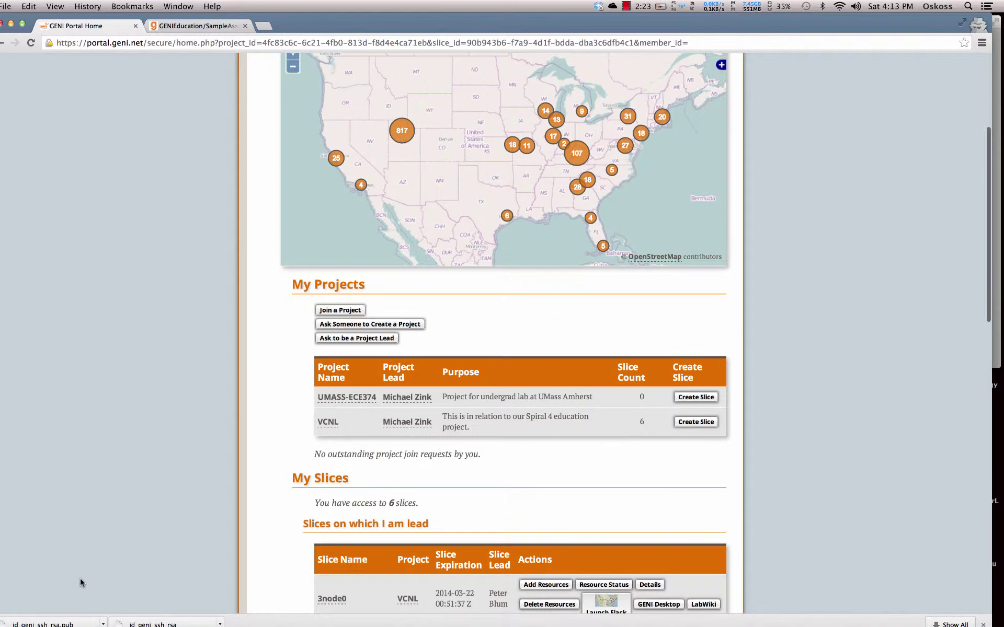
{"action": "scroll", "coordinate": [78, 578], "scroll_direction": "down", "scroll_amount": 4}
{"action": "left_click", "coordinate": [709, 319]}
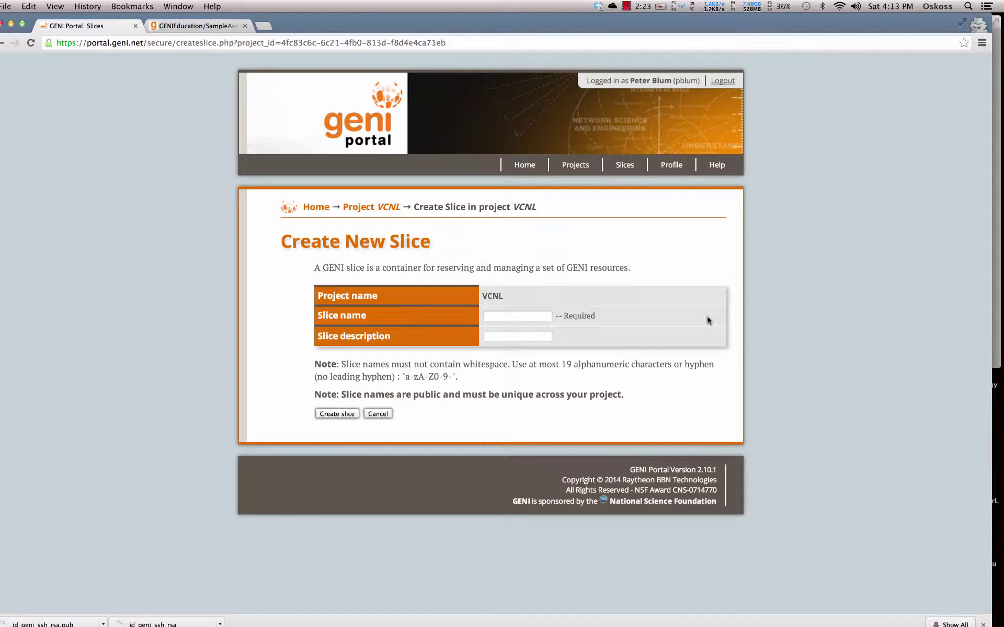
Name the new slice testfortutorial, describe it as TutorialResources, and create it
{"action": "left_click", "coordinate": [505, 316]}
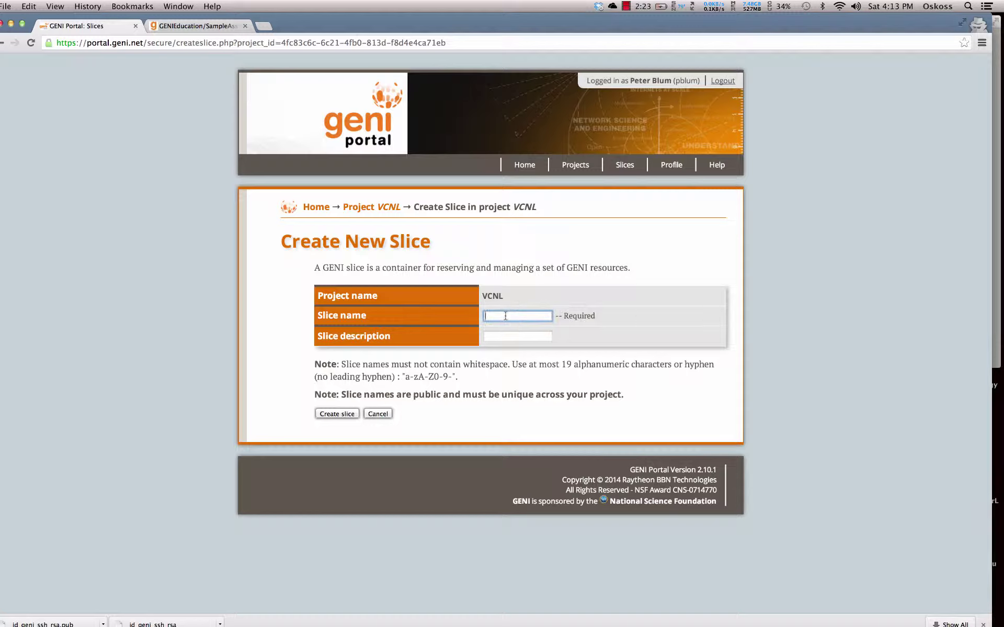
{"action": "type", "text": "3node"}
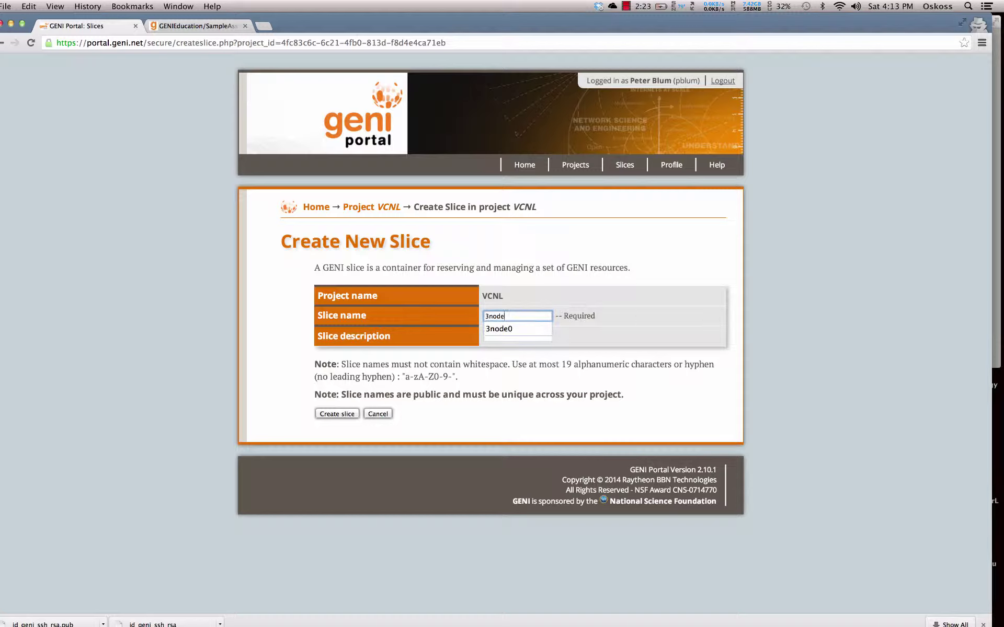
{"action": "key", "text": "BackSpace"}
{"action": "key", "text": "BackSpace"}
{"action": "key", "text": "BackSpace"}
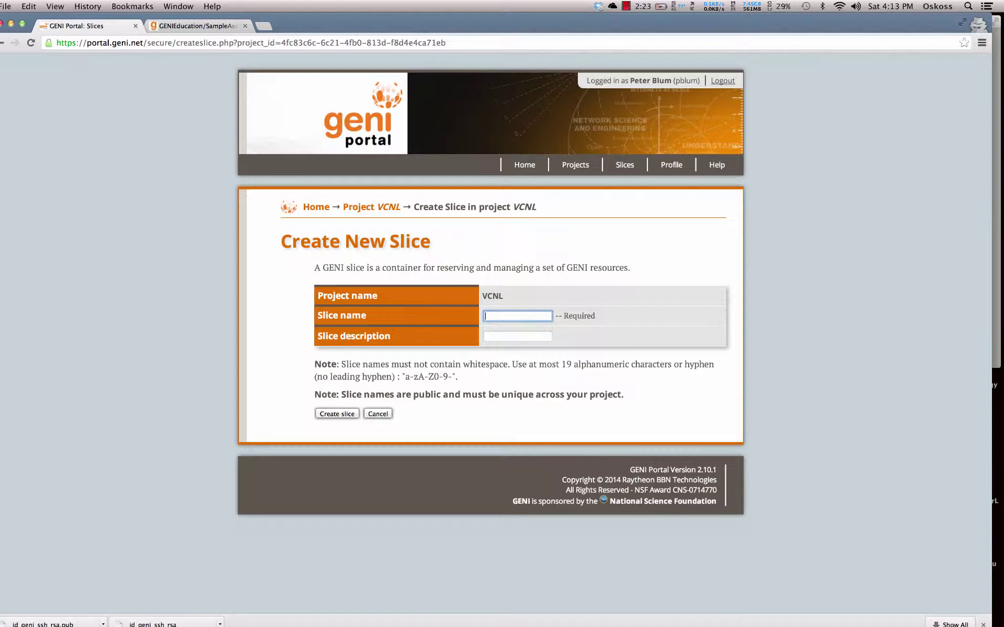
{"action": "type", "text": "testfortutorial"}
{"action": "key", "text": "Tab"}
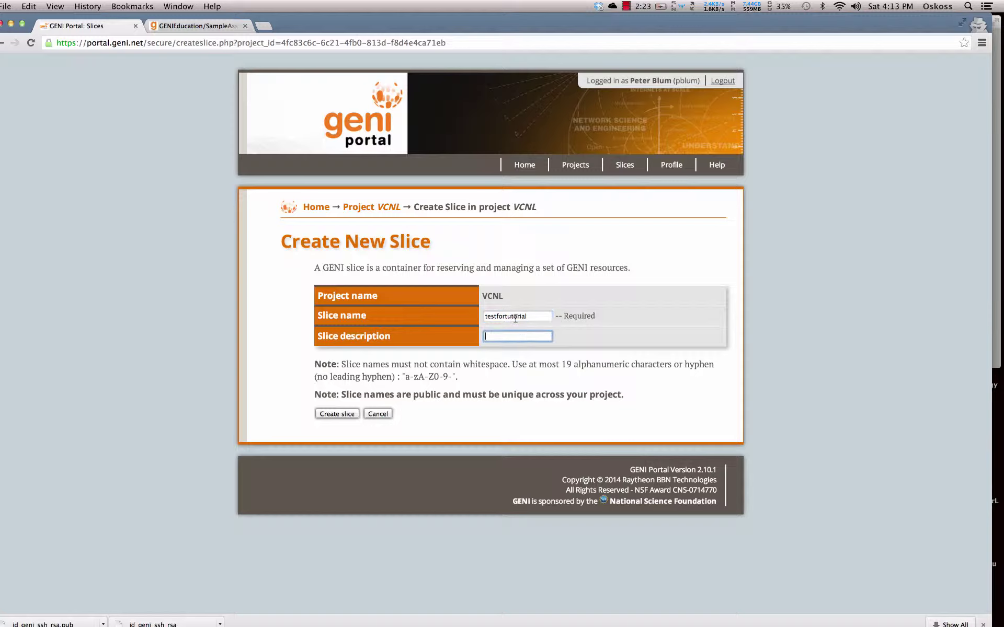
{"action": "type", "text": "TutorialResources"}
{"action": "left_click", "coordinate": [337, 413]}
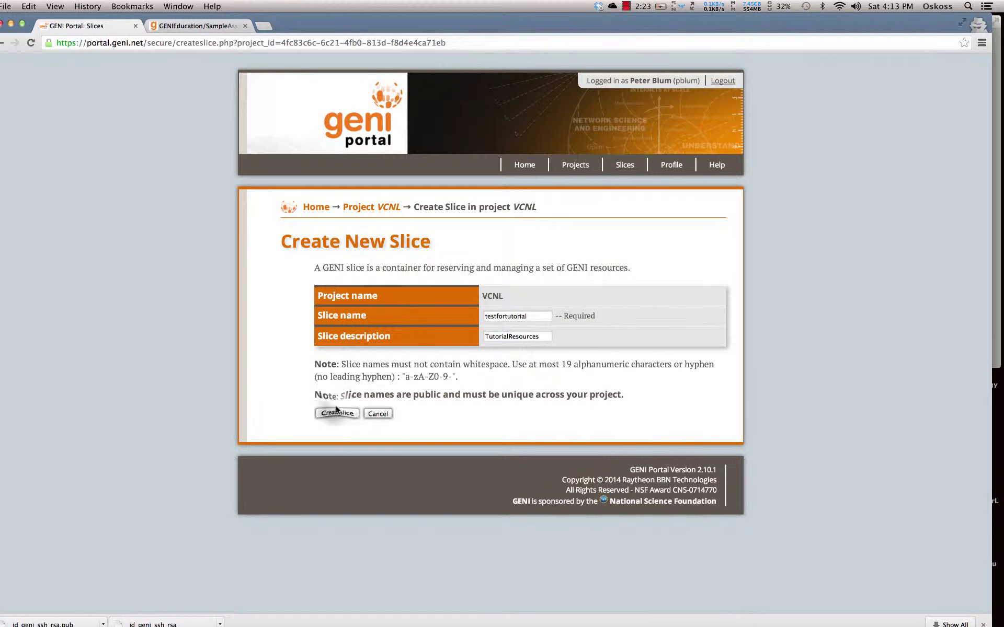
{"action": "left_click", "coordinate": [337, 413]}
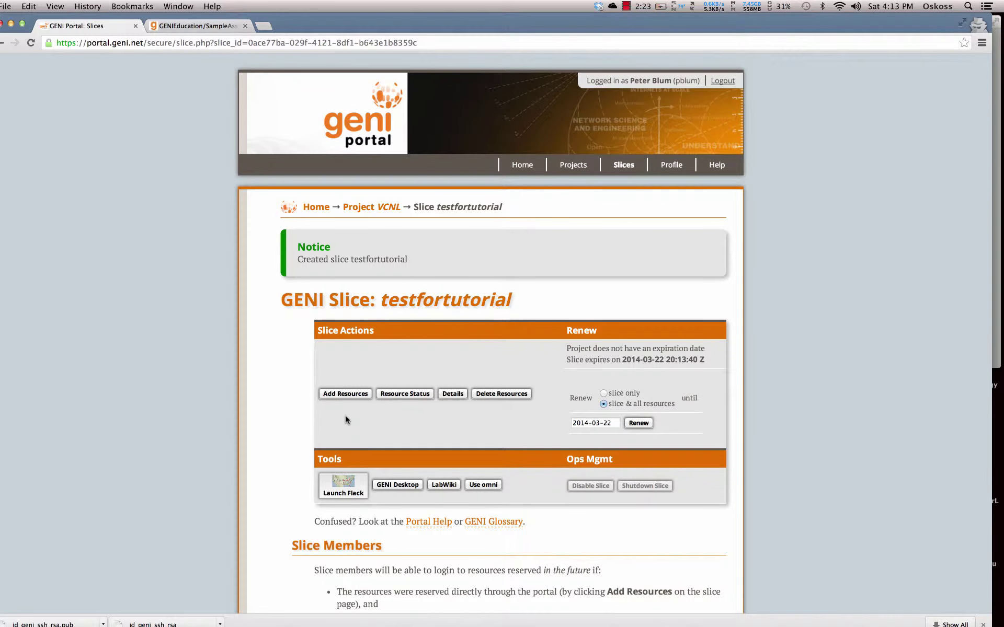
Launch Flack for the testfortutorial slice and check the topology figure in the IPv4 Routing Assignment
{"action": "scroll", "coordinate": [449, 237], "scroll_direction": "down", "scroll_amount": 3}
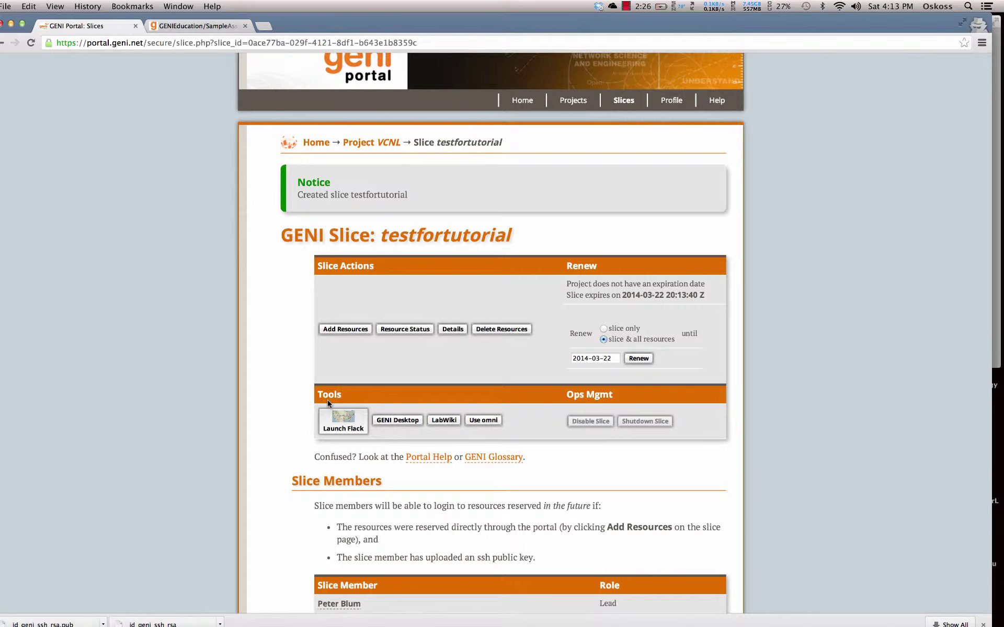
{"action": "left_click", "coordinate": [350, 428]}
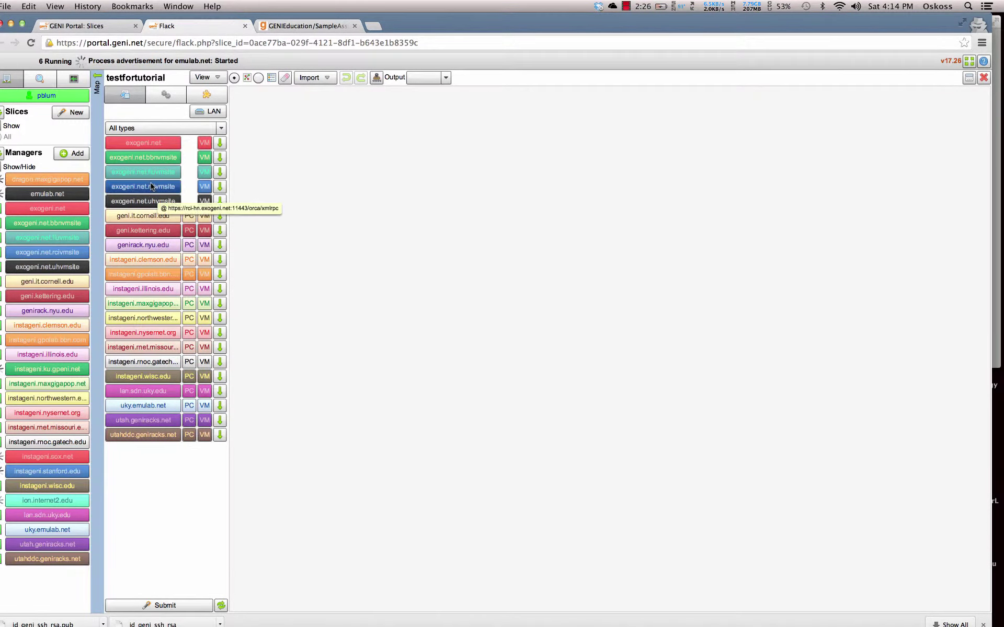
{"action": "left_click", "coordinate": [282, 26]}
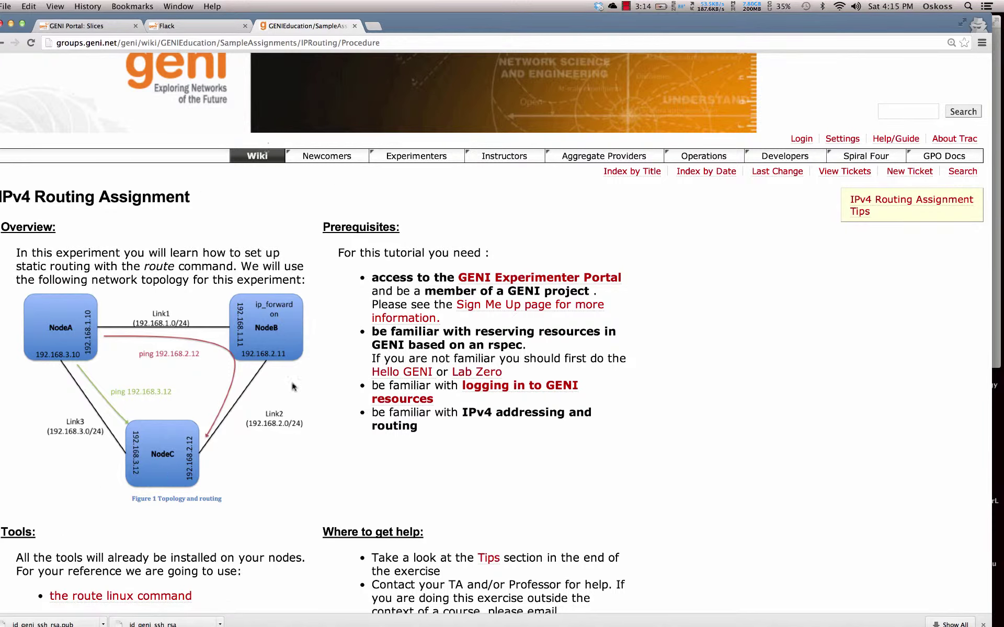
{"action": "left_click", "coordinate": [204, 26]}
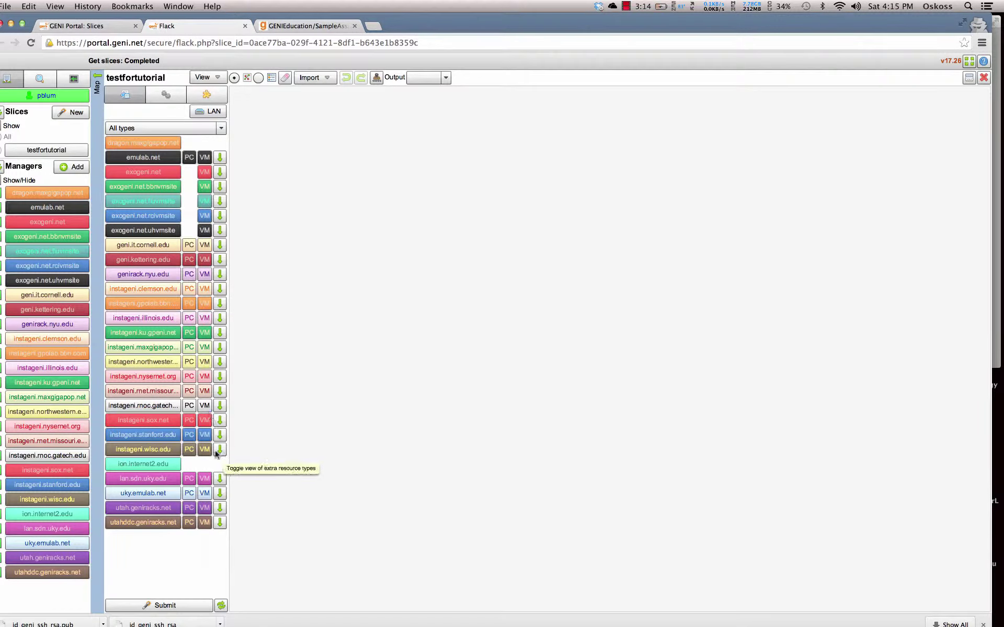
Place two virtual machines from utahddc.geniracks.net on the slice canvas
{"action": "right_click", "coordinate": [205, 524]}
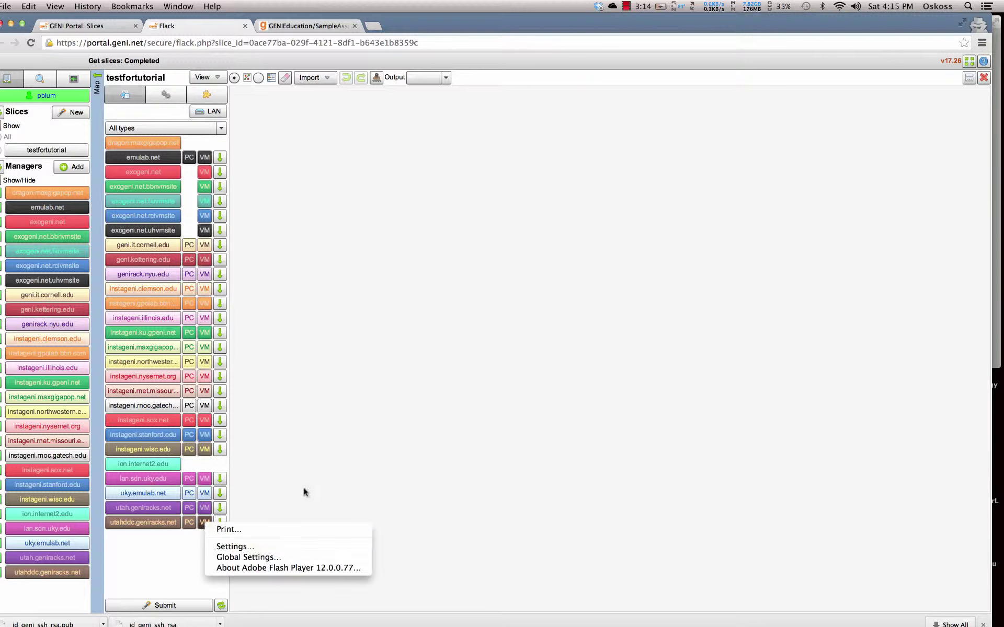
{"action": "left_click", "coordinate": [305, 491]}
{"action": "left_click", "coordinate": [203, 524]}
{"action": "left_click_drag", "start_coordinate": [203, 526], "coordinate": [527, 241]}
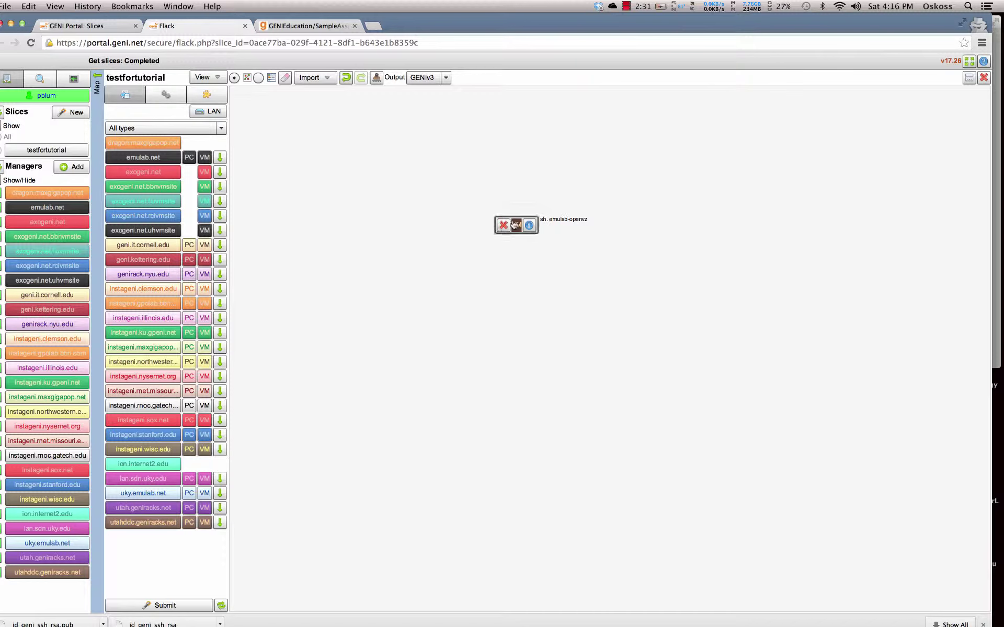
{"action": "left_click_drag", "start_coordinate": [204, 522], "coordinate": [707, 292]}
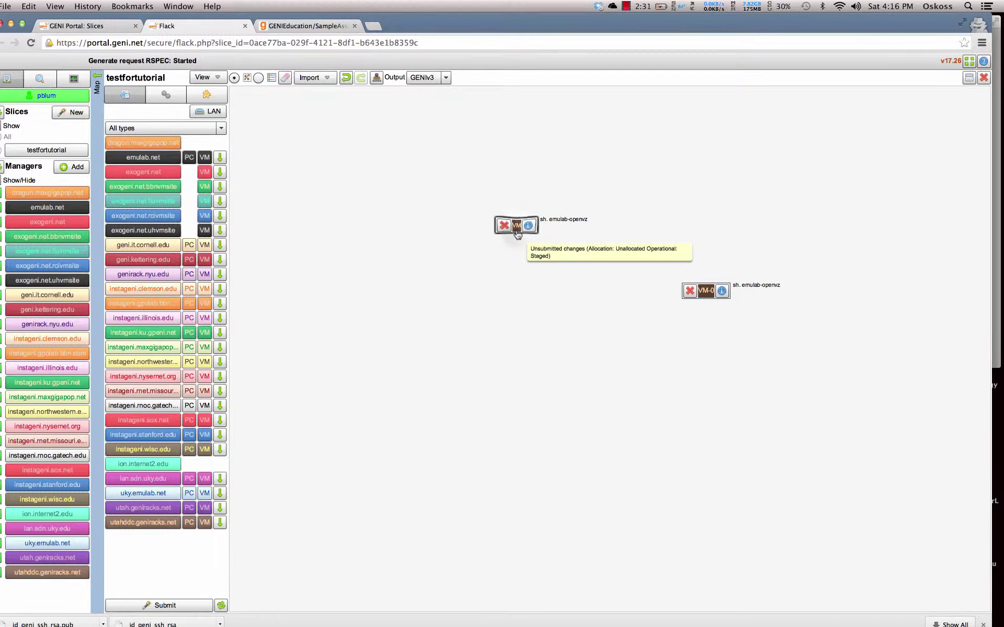
Move the first VM up and to the right, and link it to VM-0
{"action": "left_click_drag", "start_coordinate": [516, 225], "coordinate": [649, 210]}
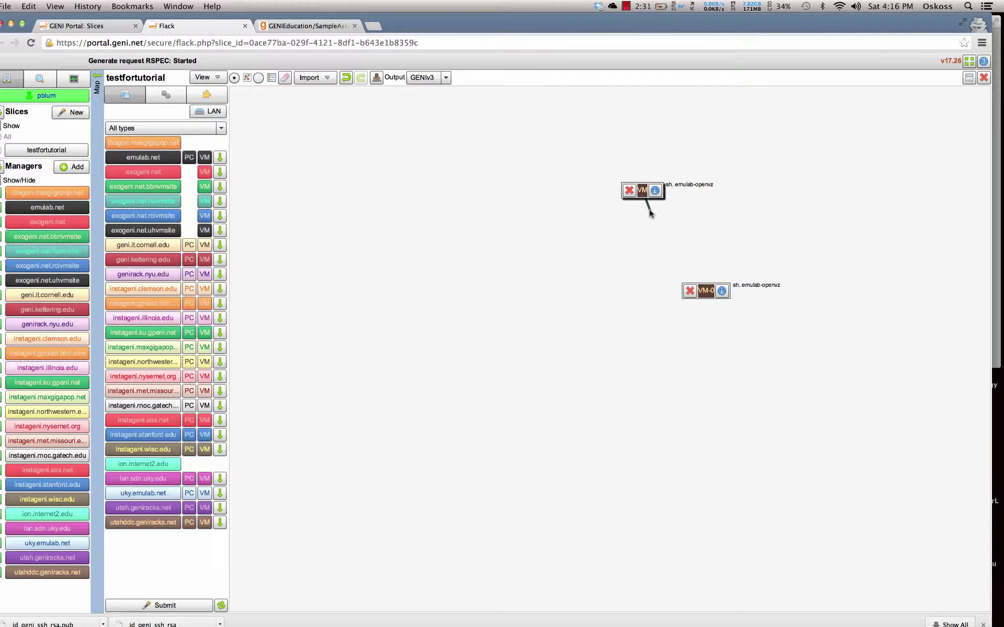
{"action": "left_click_drag", "start_coordinate": [644, 207], "coordinate": [706, 293]}
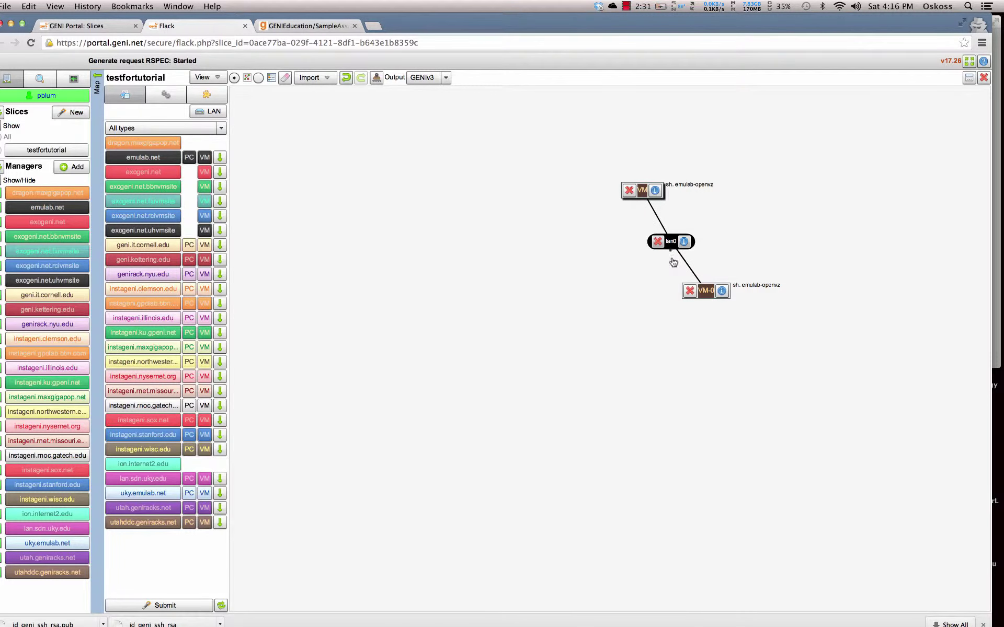
Open the first VM's properties and look through its disk image and binding type options
{"action": "left_click", "coordinate": [658, 193]}
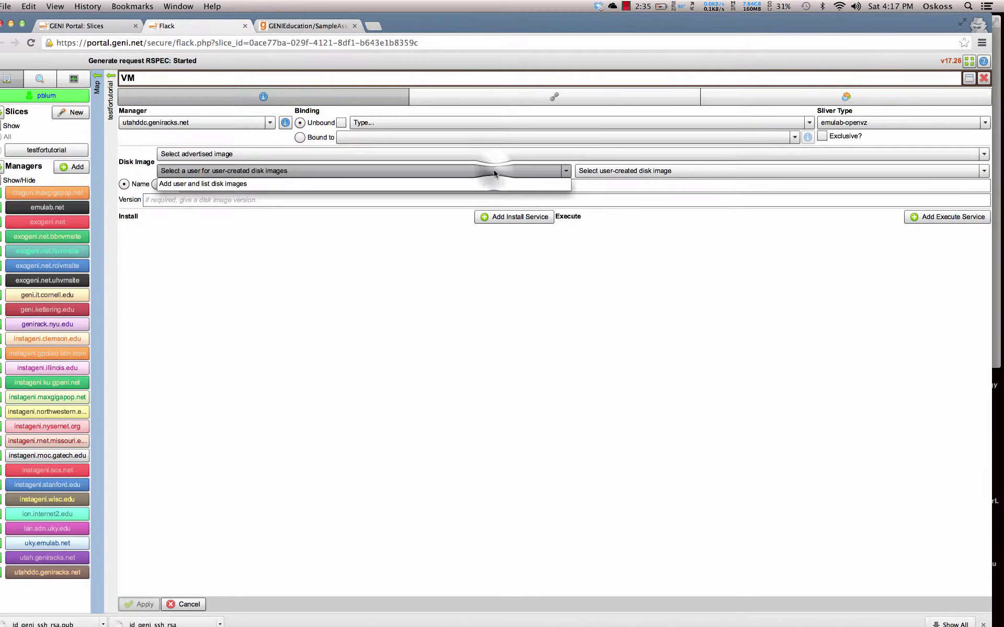
{"action": "left_click", "coordinate": [607, 172]}
{"action": "left_click", "coordinate": [607, 172]}
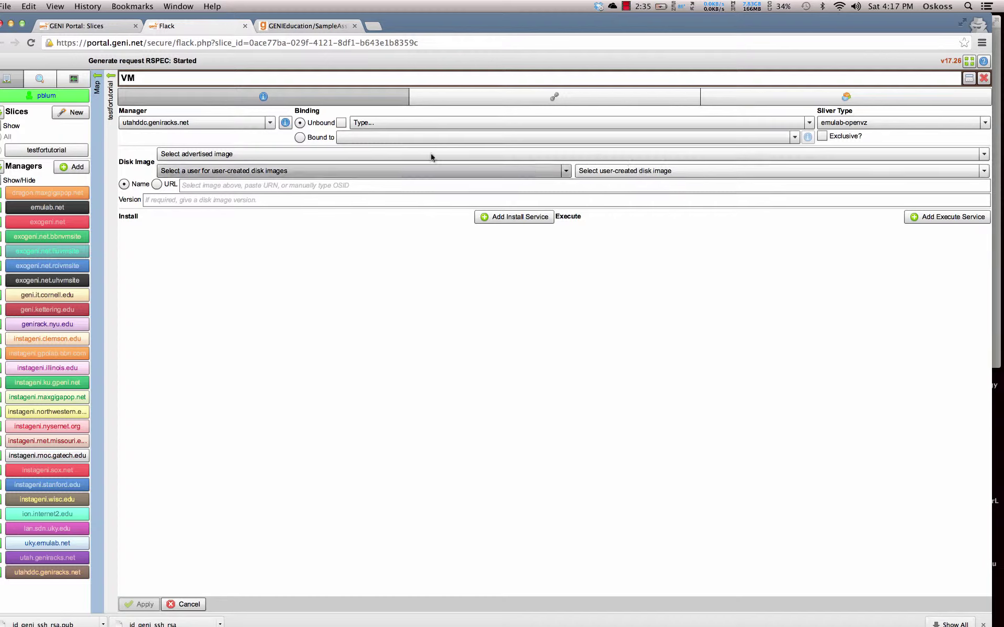
{"action": "left_click", "coordinate": [354, 123]}
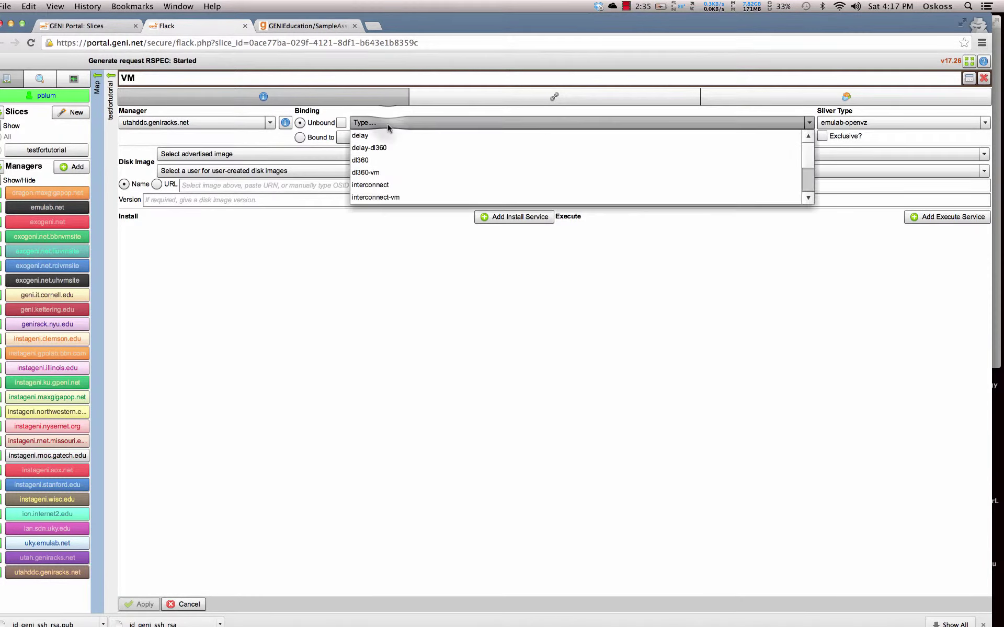
{"action": "left_click", "coordinate": [355, 126]}
{"action": "left_click", "coordinate": [219, 183]}
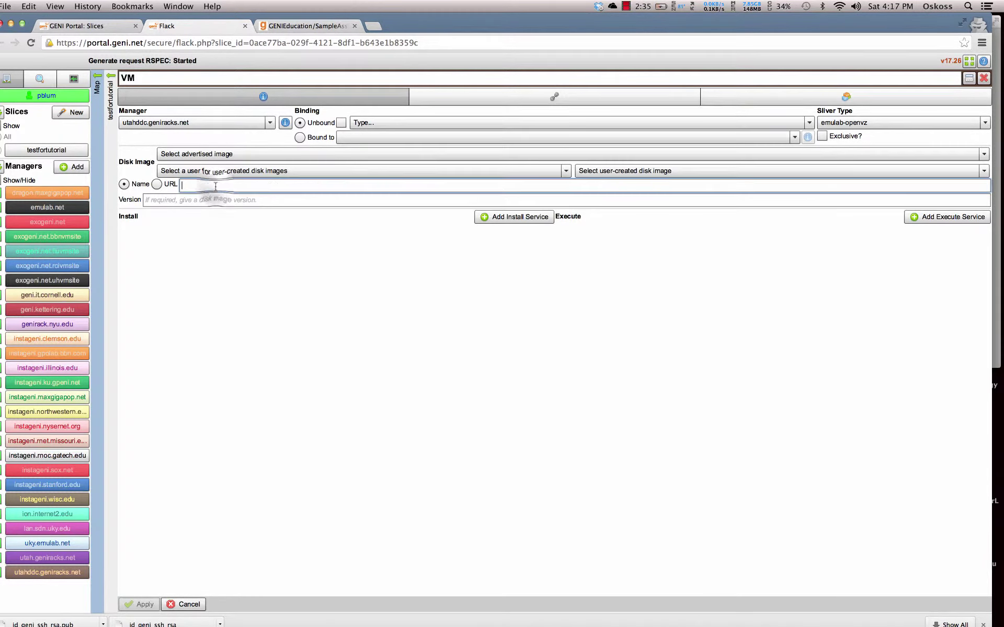
Read through the IPv4 Routing Assignment page, examining the topology figure, environment setup, routing questions and tips
{"action": "left_click", "coordinate": [306, 24]}
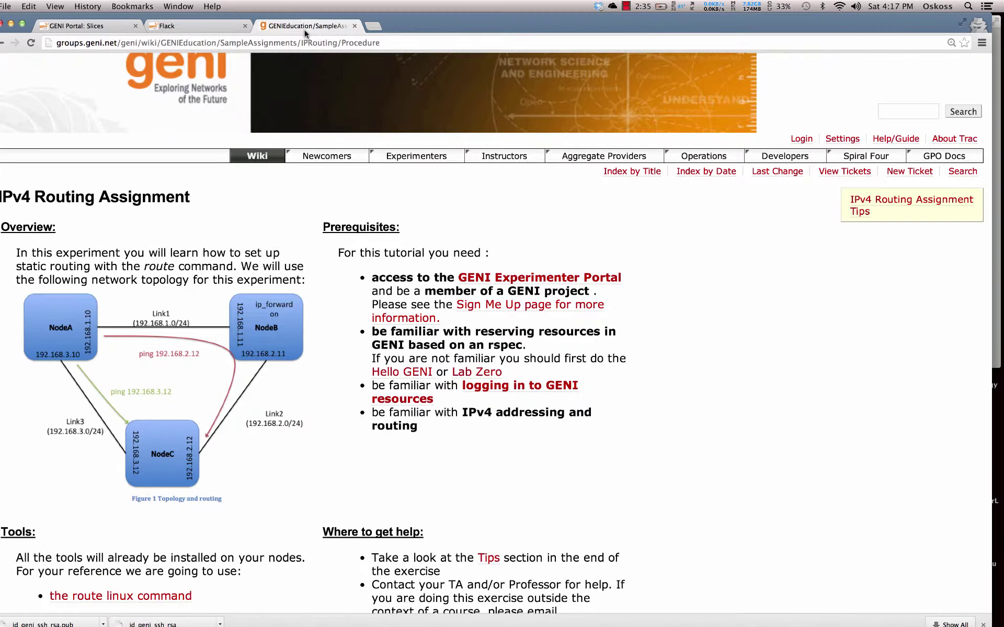
{"action": "right_click", "coordinate": [298, 315]}
{"action": "left_click", "coordinate": [191, 548]}
{"action": "scroll", "coordinate": [192, 548], "scroll_direction": "down", "scroll_amount": 14}
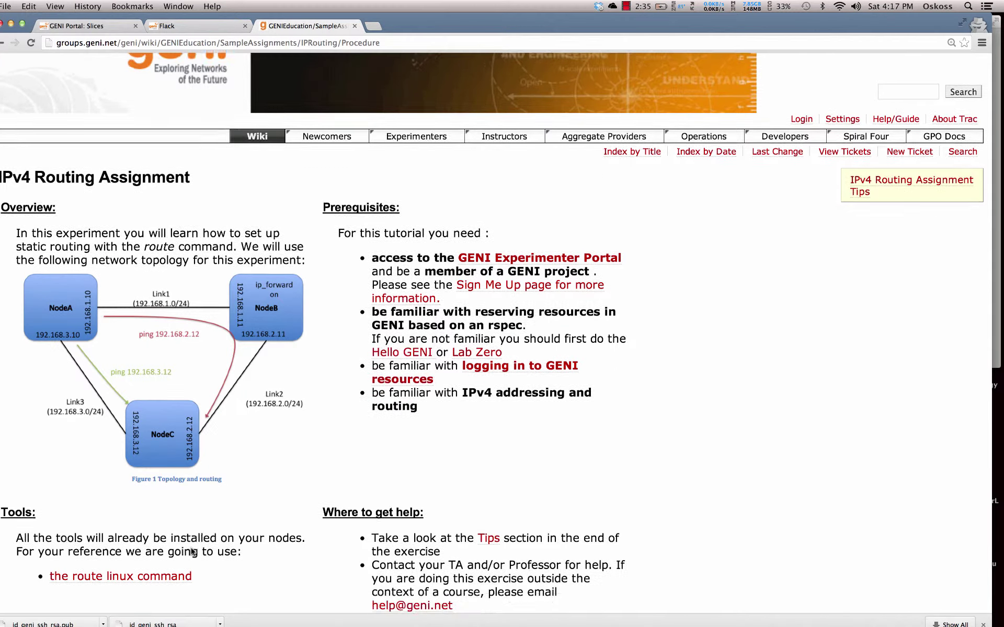
{"action": "scroll", "coordinate": [192, 548], "scroll_direction": "up", "scroll_amount": 2}
{"action": "scroll", "coordinate": [191, 549], "scroll_direction": "down", "scroll_amount": 11}
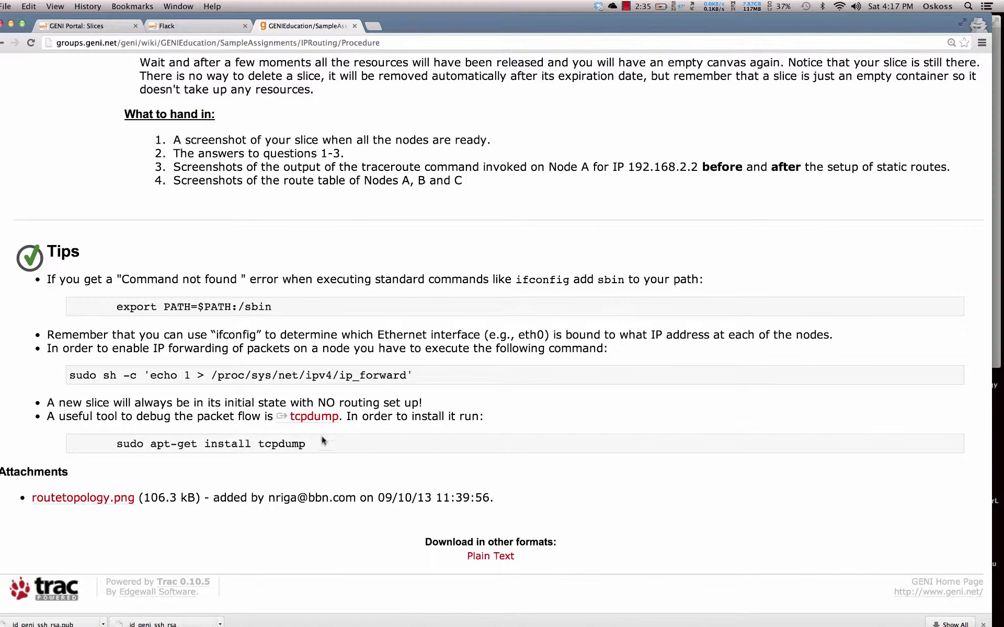
{"action": "scroll", "coordinate": [328, 307], "scroll_direction": "up", "scroll_amount": 20}
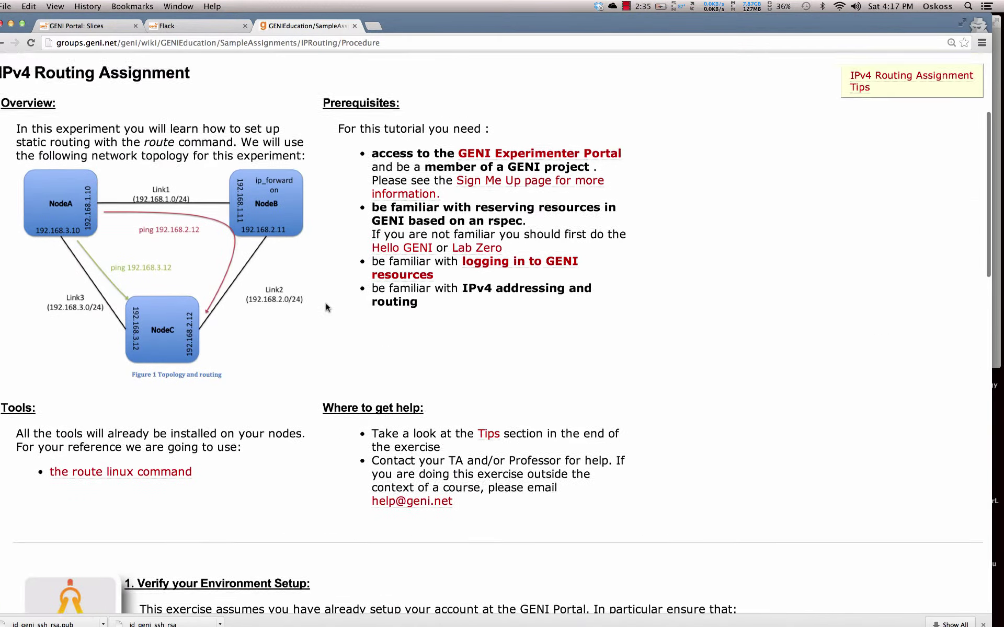
{"action": "scroll", "coordinate": [177, 371], "scroll_direction": "down", "scroll_amount": 3}
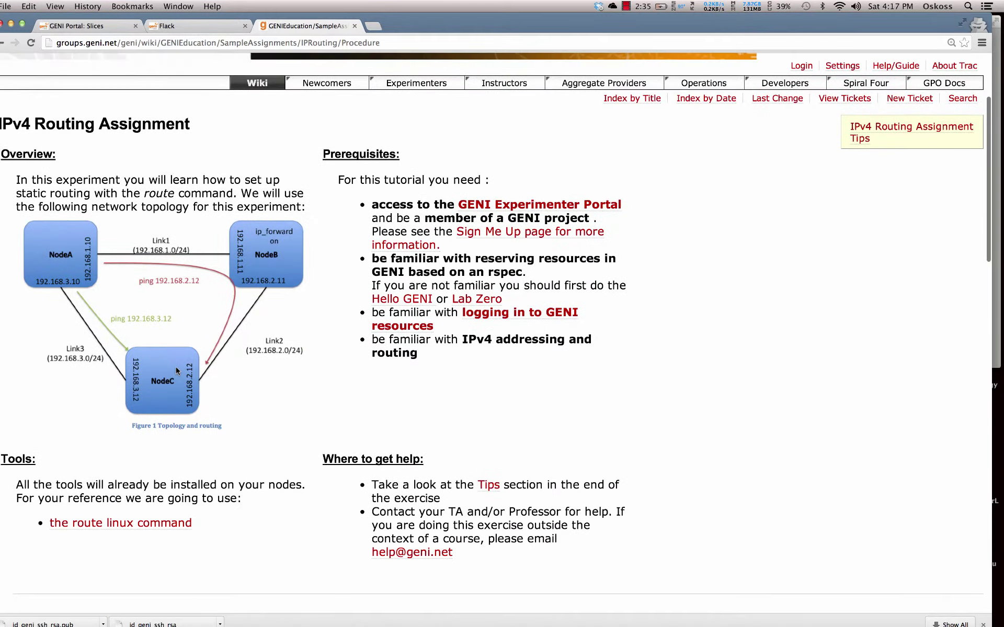
{"action": "scroll", "coordinate": [177, 371], "scroll_direction": "down", "scroll_amount": 2}
{"action": "scroll", "coordinate": [448, 436], "scroll_direction": "down", "scroll_amount": 8}
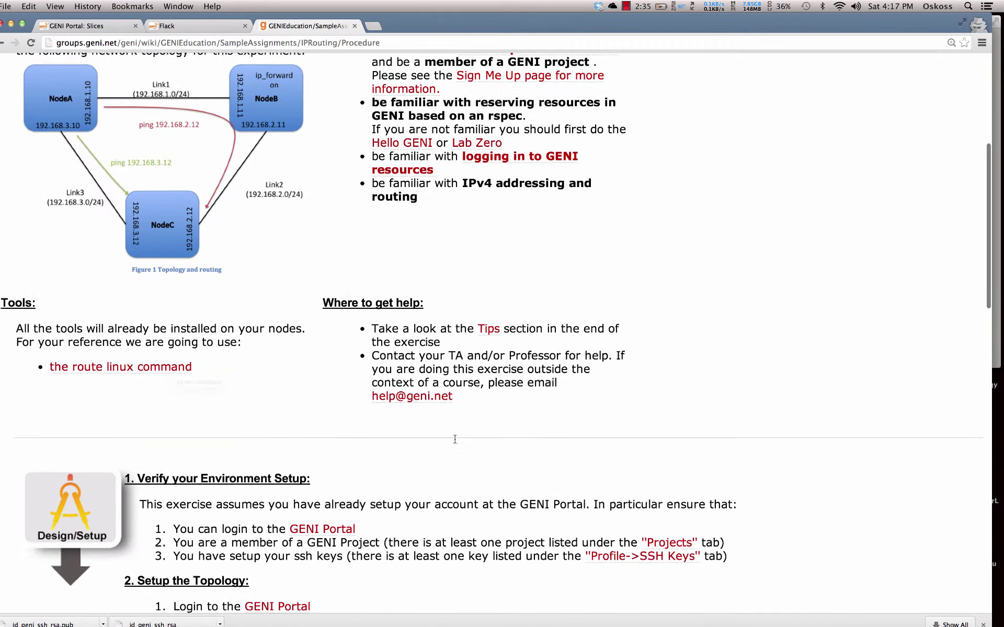
{"action": "scroll", "coordinate": [455, 440], "scroll_direction": "down", "scroll_amount": 2}
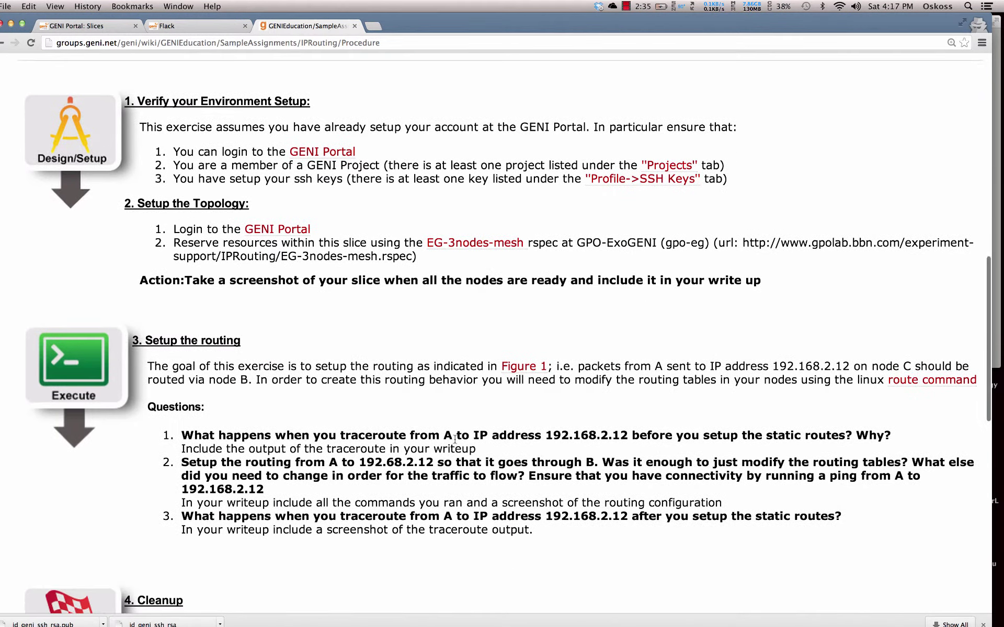
Add a blank install service and a blank execute service to the VM, and return to the slice canvas
{"action": "left_click", "coordinate": [182, 27]}
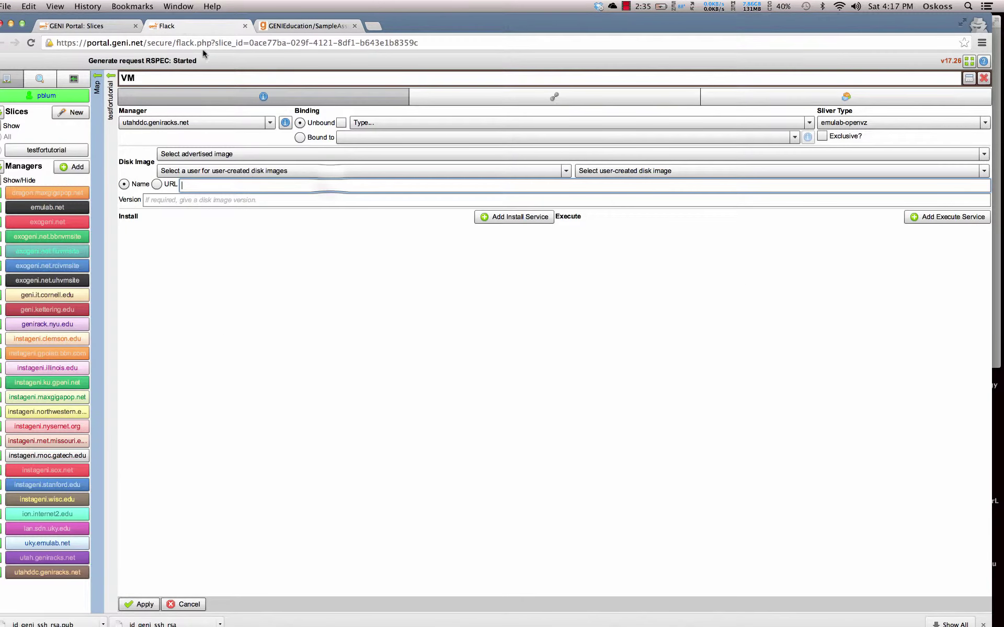
{"action": "left_click", "coordinate": [315, 196]}
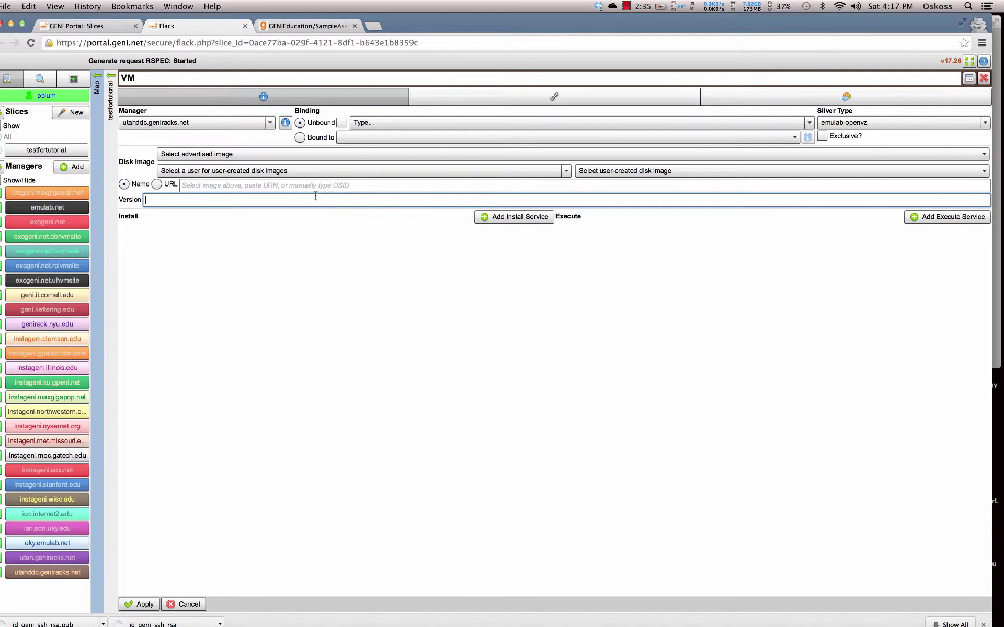
{"action": "left_click", "coordinate": [492, 217]}
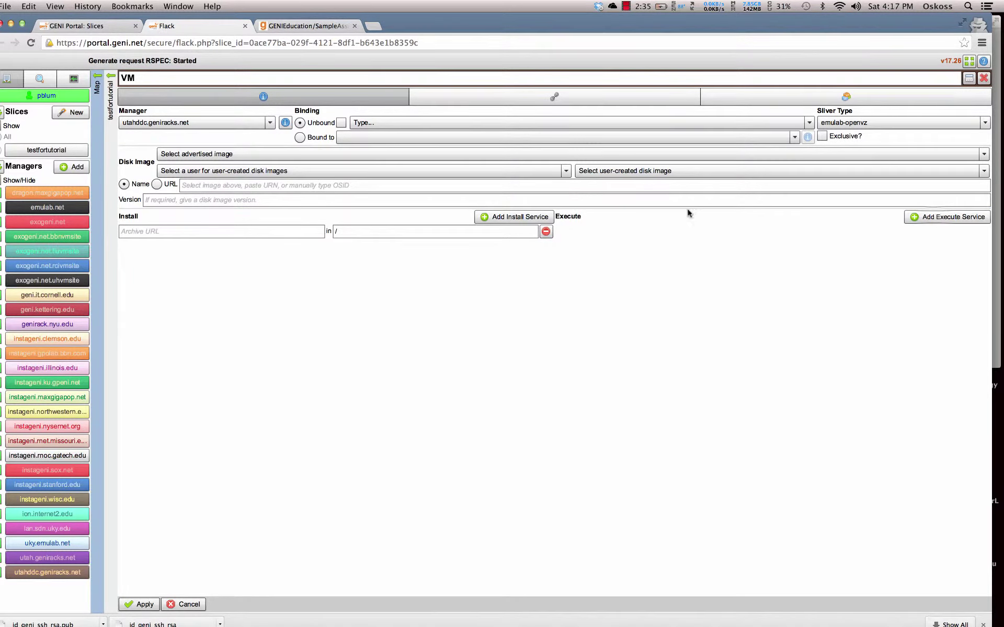
{"action": "left_click", "coordinate": [941, 217]}
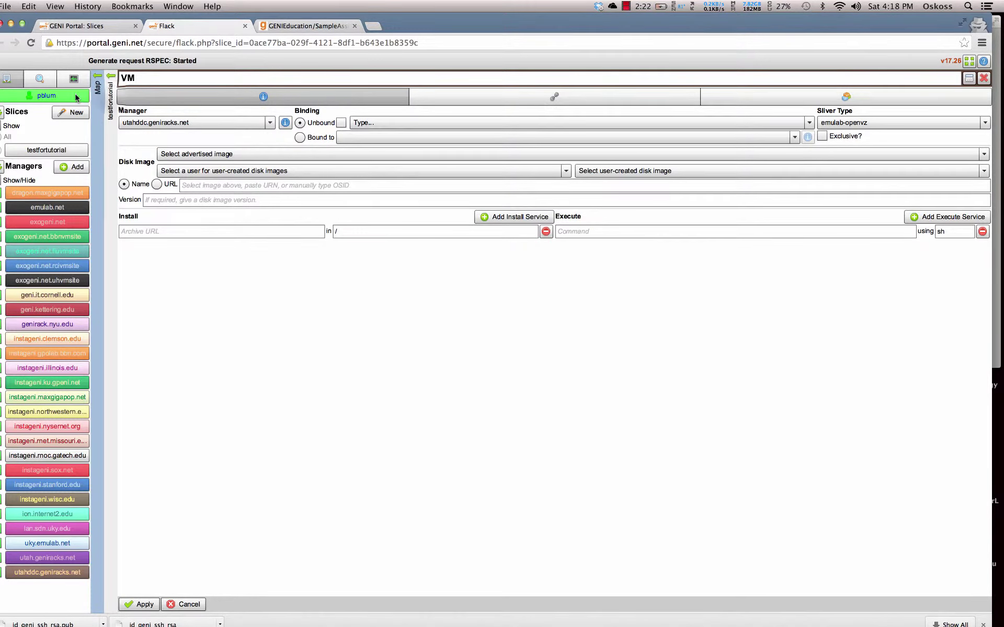
{"action": "left_click", "coordinate": [110, 100]}
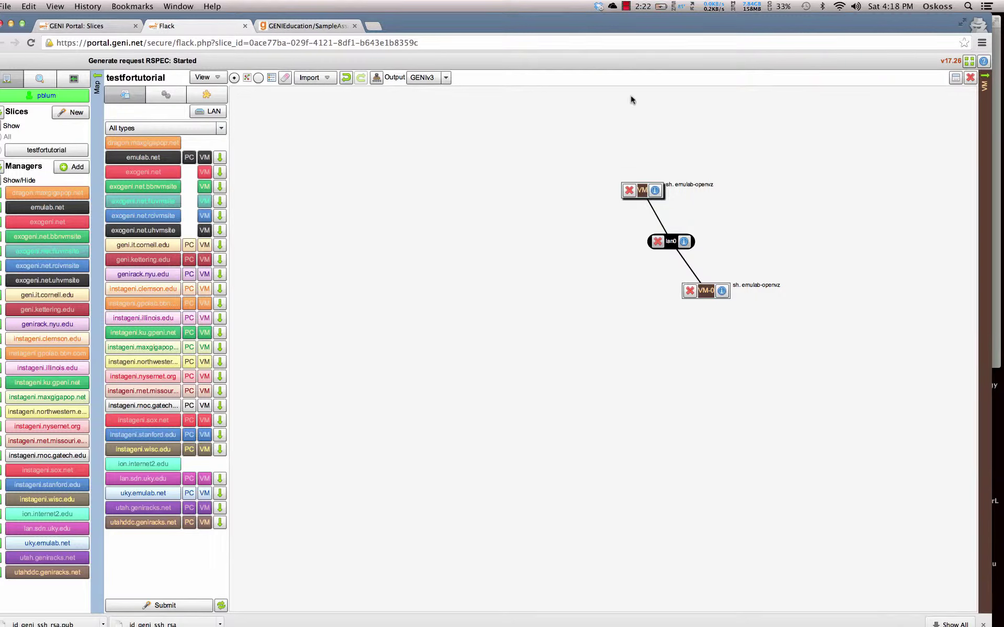
{"action": "mouse_move", "coordinate": [642, 190]}
{"action": "left_mouse_down"}
{"action": "mouse_move", "coordinate": [643, 152]}
{"action": "mouse_move", "coordinate": [642, 193]}
{"action": "left_mouse_up"}
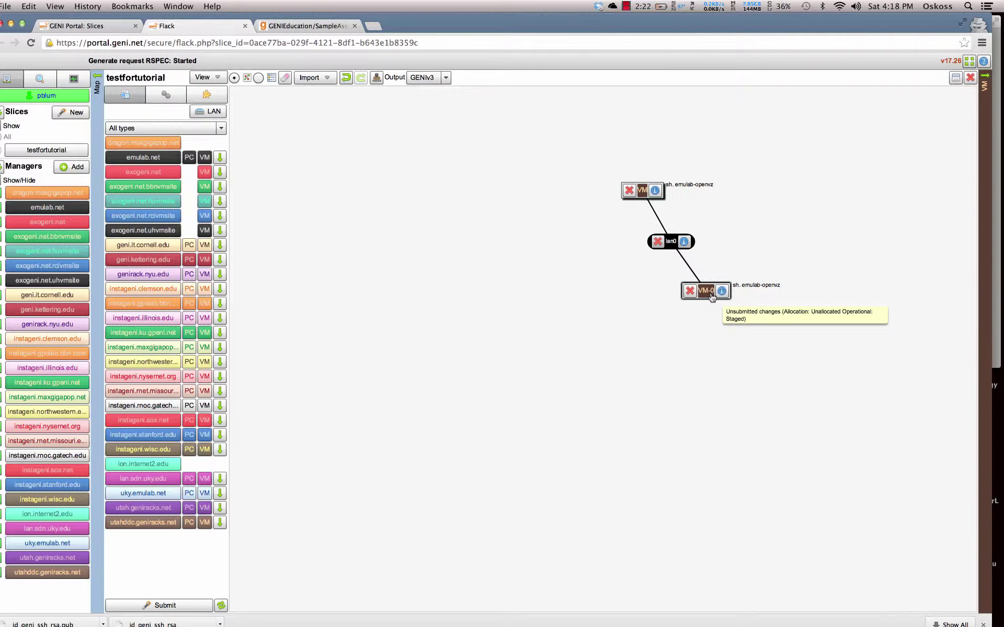
{"action": "mouse_move", "coordinate": [711, 301]}
{"action": "left_mouse_down"}
{"action": "mouse_move", "coordinate": [708, 315]}
{"action": "mouse_move", "coordinate": [706, 306]}
{"action": "mouse_move", "coordinate": [724, 315]}
{"action": "mouse_move", "coordinate": [708, 297]}
{"action": "mouse_move", "coordinate": [722, 324]}
{"action": "mouse_move", "coordinate": [713, 300]}
{"action": "left_mouse_up"}
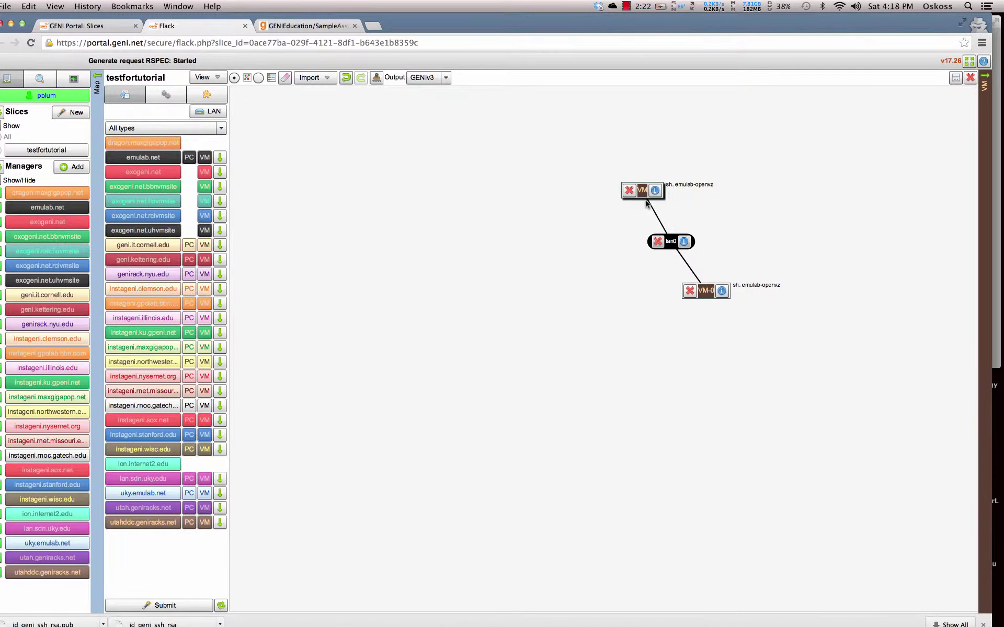
Reposition the lan0 link node between VM and VM-0 on the slice canvas
{"action": "mouse_move", "coordinate": [662, 246]}
{"action": "left_mouse_down"}
{"action": "mouse_move", "coordinate": [705, 232]}
{"action": "mouse_move", "coordinate": [672, 256]}
{"action": "left_mouse_up"}
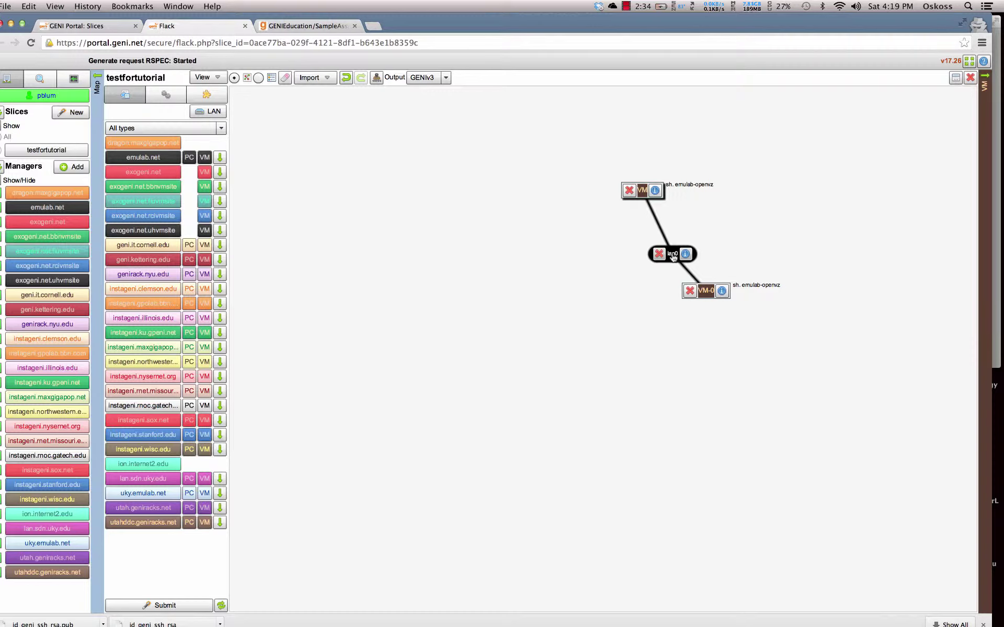
{"action": "left_click_drag", "start_coordinate": [673, 256], "coordinate": [676, 248]}
{"action": "left_click_drag", "start_coordinate": [706, 291], "coordinate": [798, 273]}
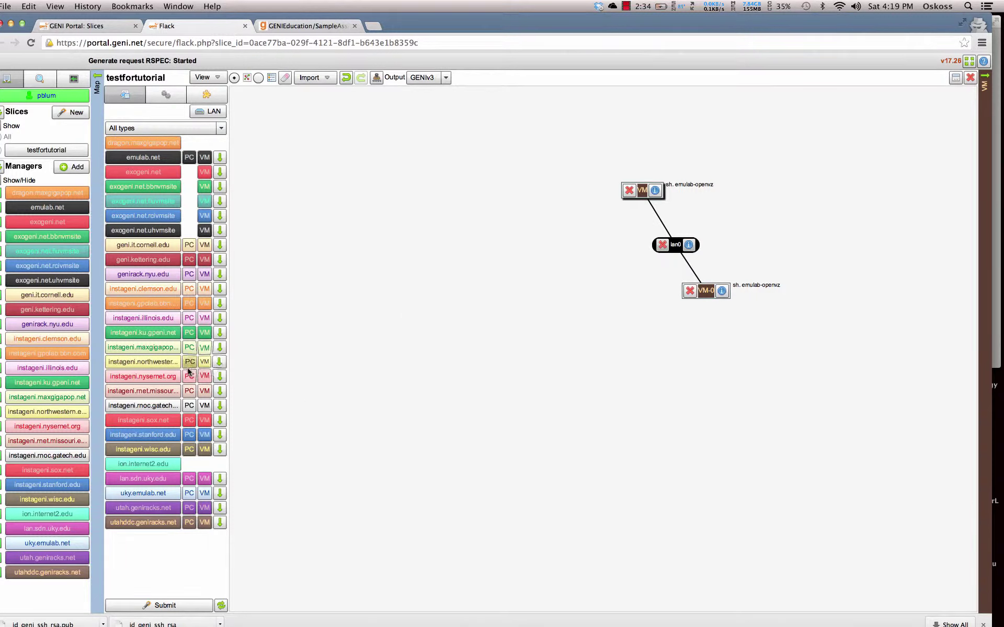
{"action": "left_click_drag", "start_coordinate": [205, 362], "coordinate": [504, 348]}
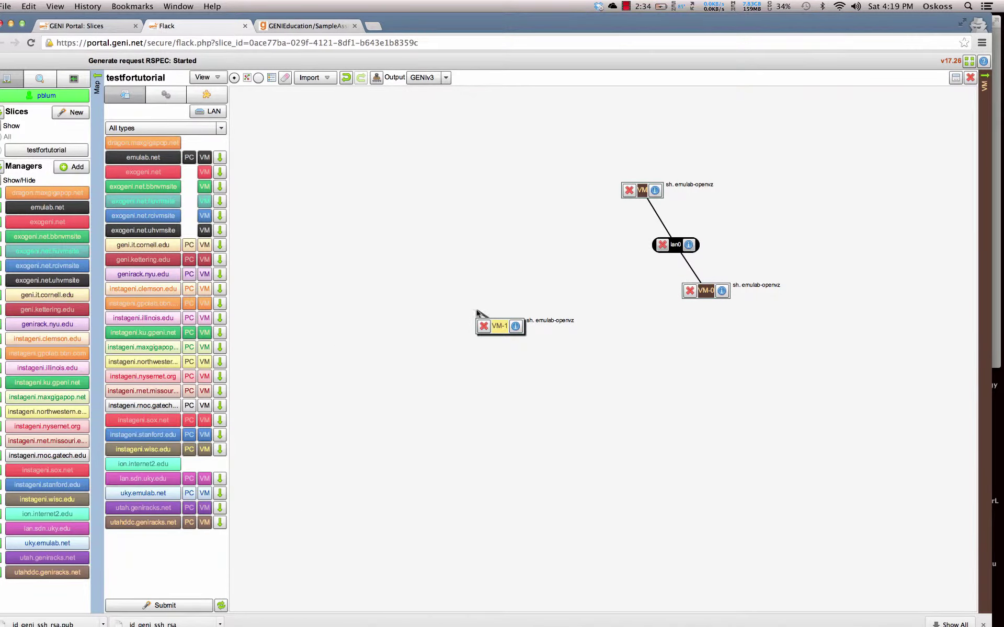
{"action": "left_click_drag", "start_coordinate": [477, 317], "coordinate": [589, 294]}
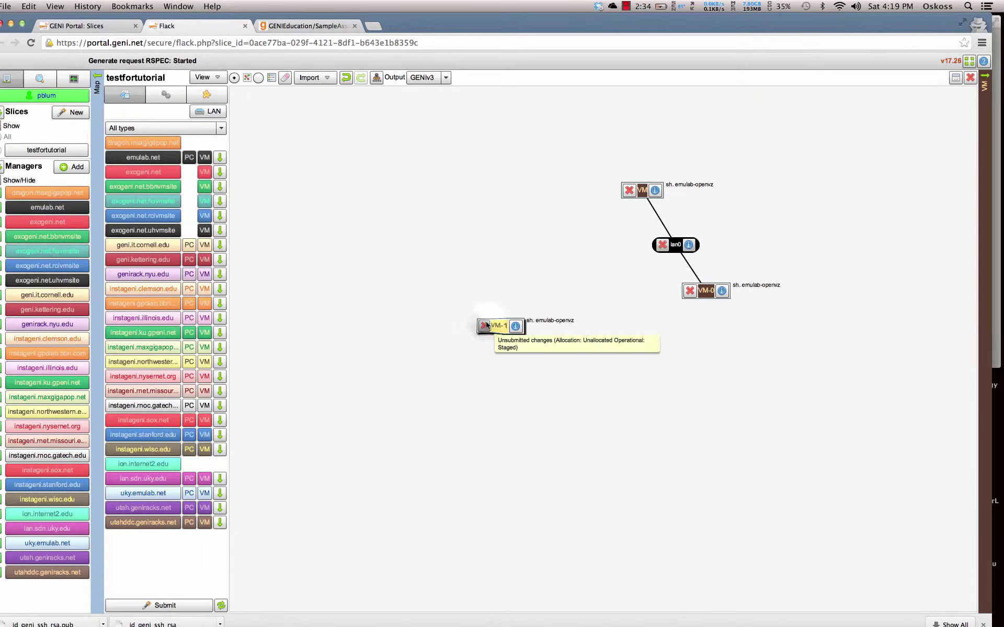
{"action": "left_click", "coordinate": [484, 325]}
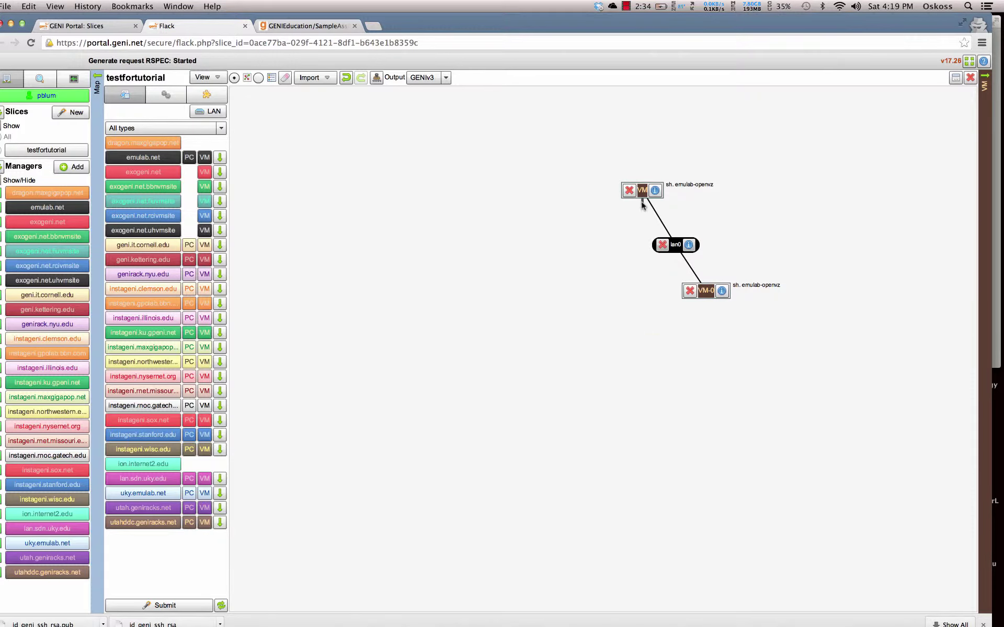
Submit the testfortutorial slice and approve creating its resources at utahddc.geniracks.net
{"action": "left_click", "coordinate": [180, 605]}
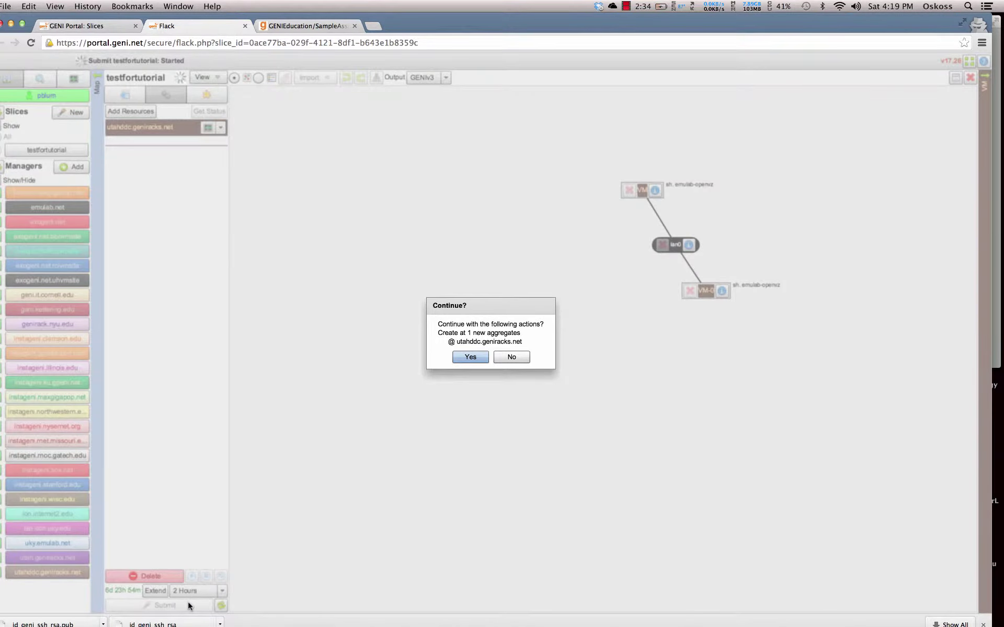
{"action": "left_click", "coordinate": [469, 358]}
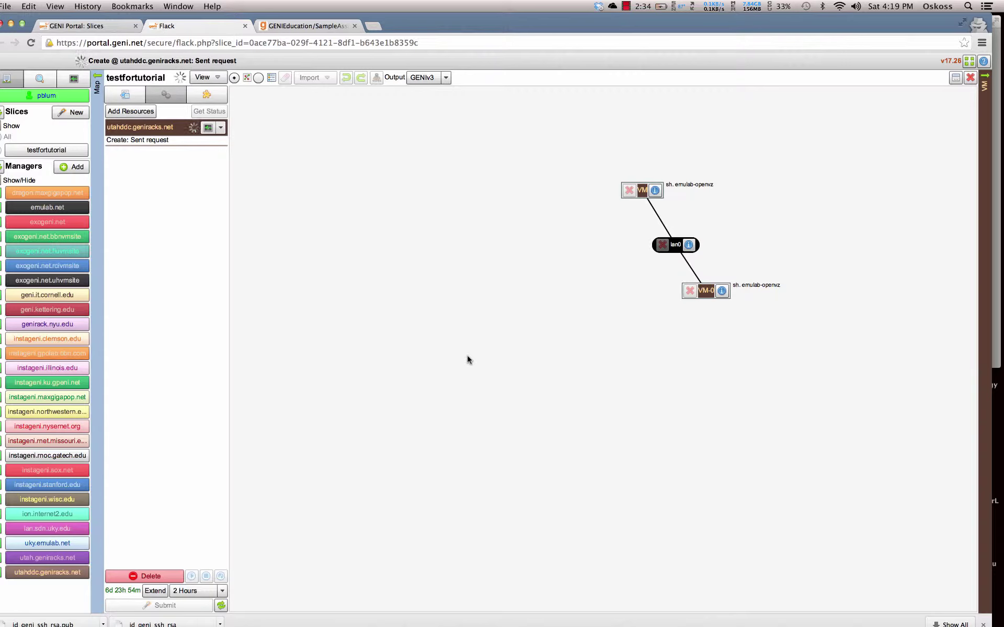
Open the first VM's properties, discarding its pending changes, look through the user-created disk image options, and return to the slice canvas
{"action": "left_click", "coordinate": [642, 190]}
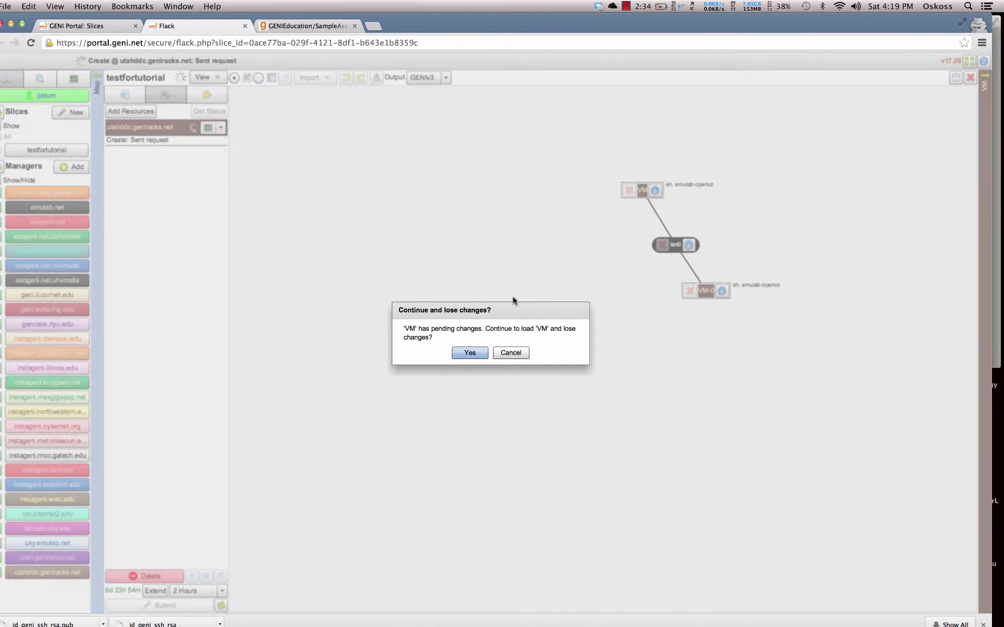
{"action": "left_click", "coordinate": [478, 355]}
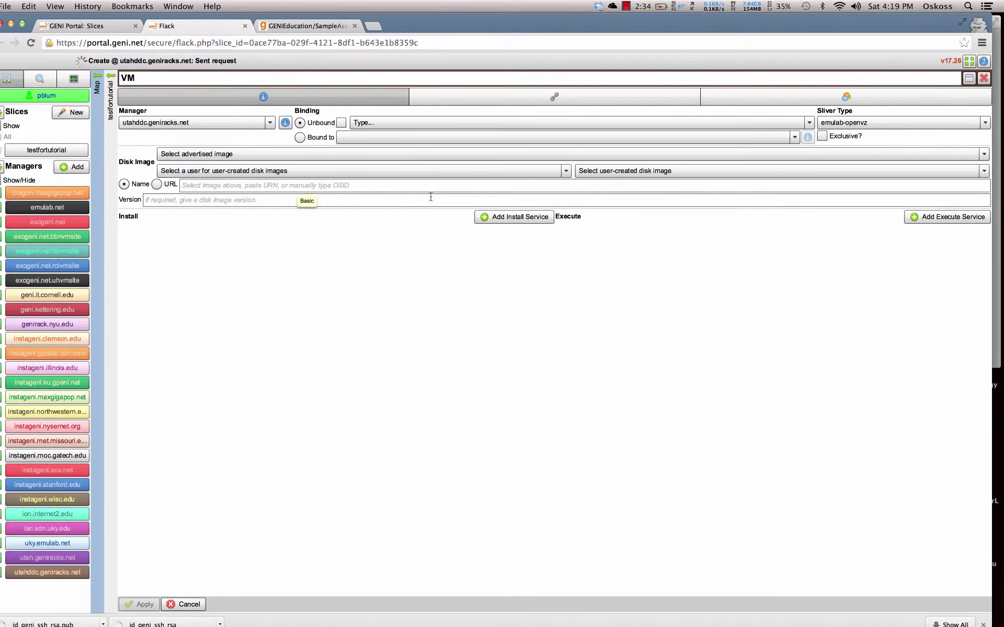
{"action": "left_click", "coordinate": [468, 172]}
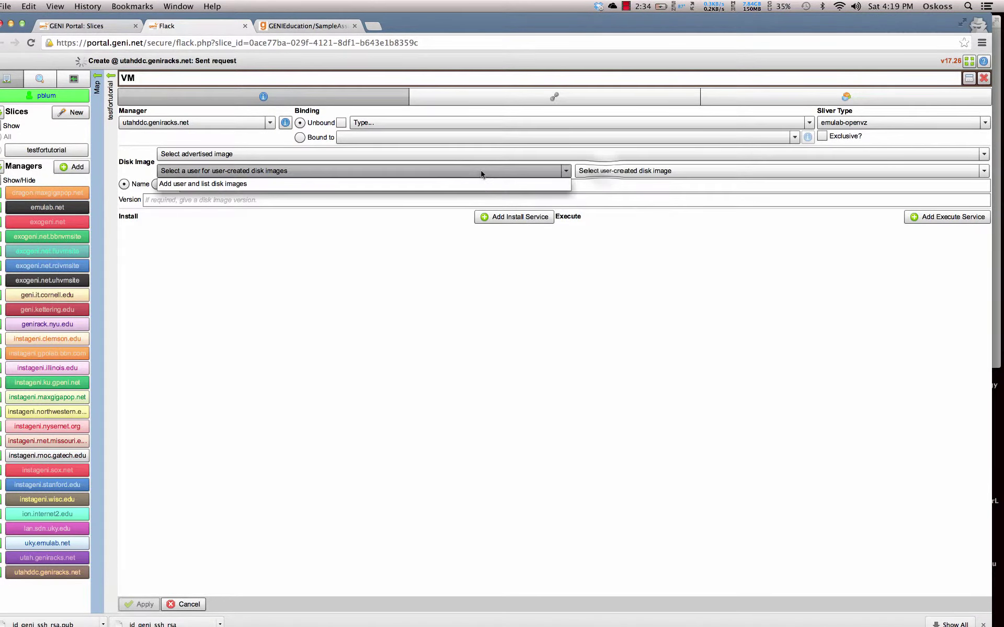
{"action": "left_click", "coordinate": [604, 172]}
{"action": "left_click", "coordinate": [604, 172]}
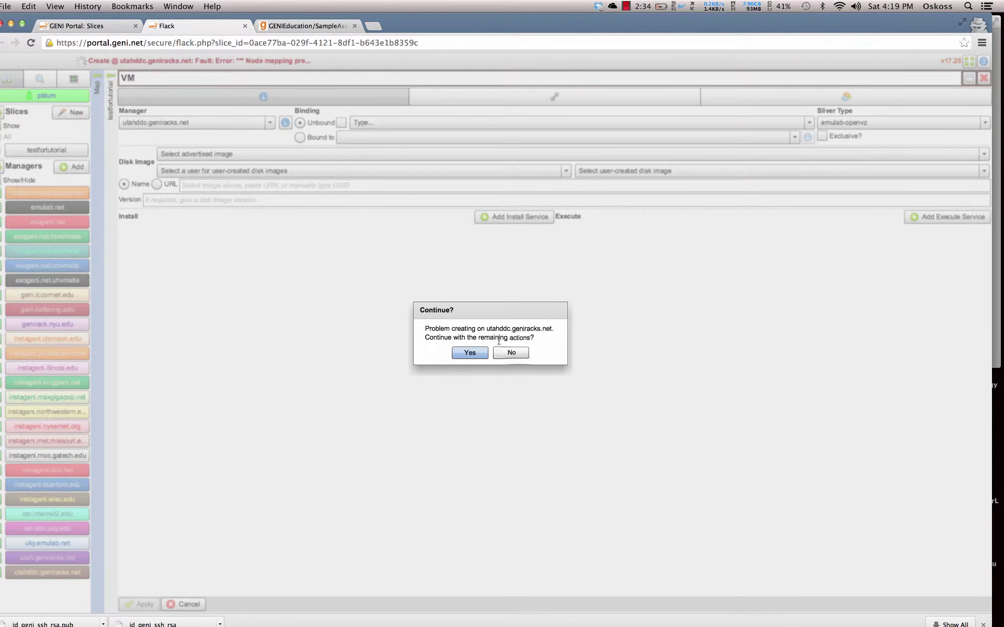
{"action": "left_click", "coordinate": [510, 353]}
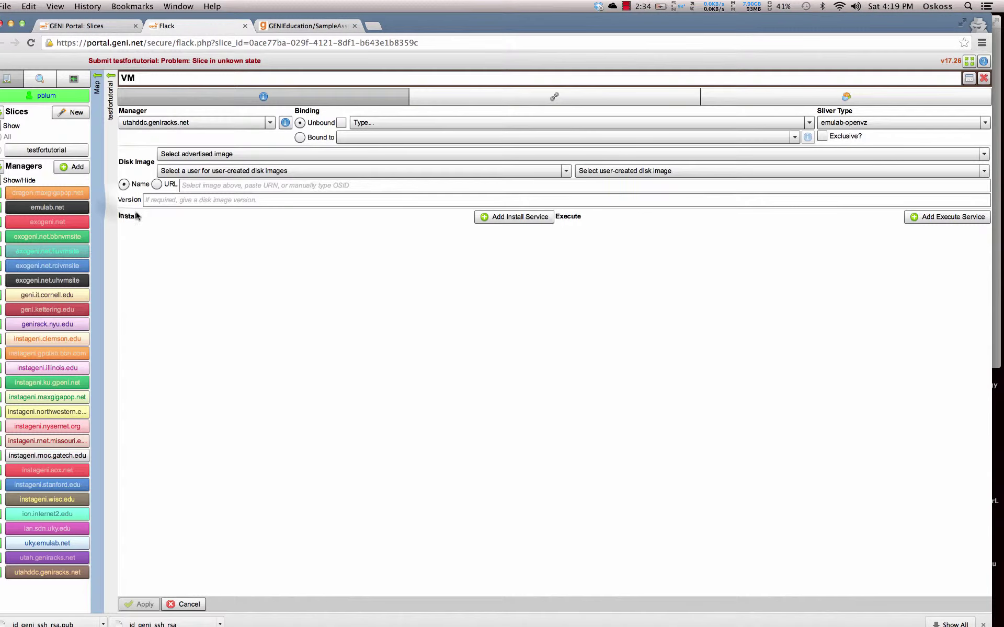
{"action": "left_click", "coordinate": [110, 207]}
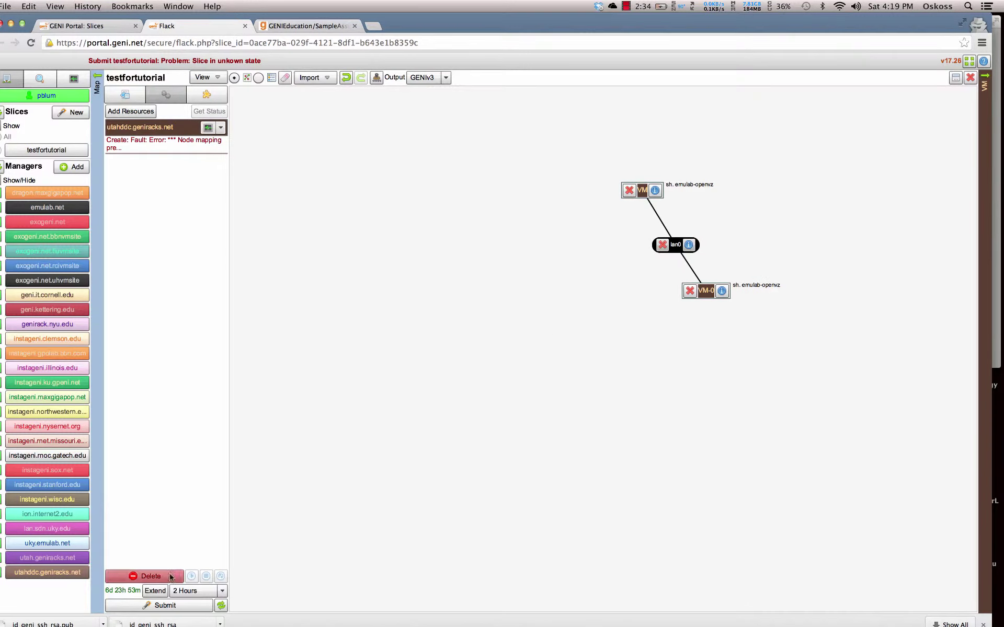
Try submitting the slice to utahddc.geniracks.net again, and decline the remaining actions
{"action": "left_click", "coordinate": [163, 605]}
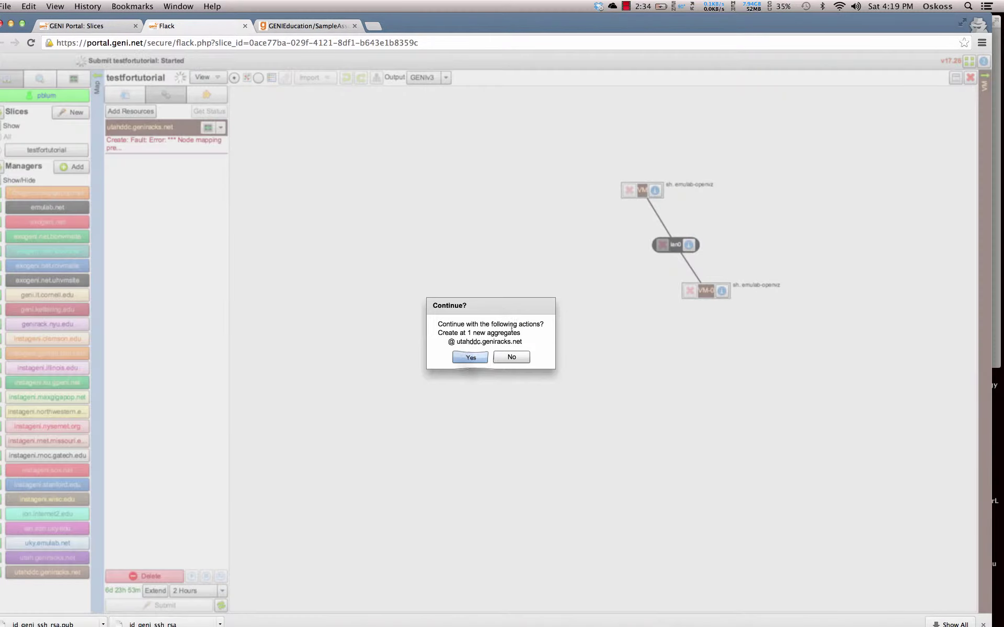
{"action": "left_click", "coordinate": [470, 357]}
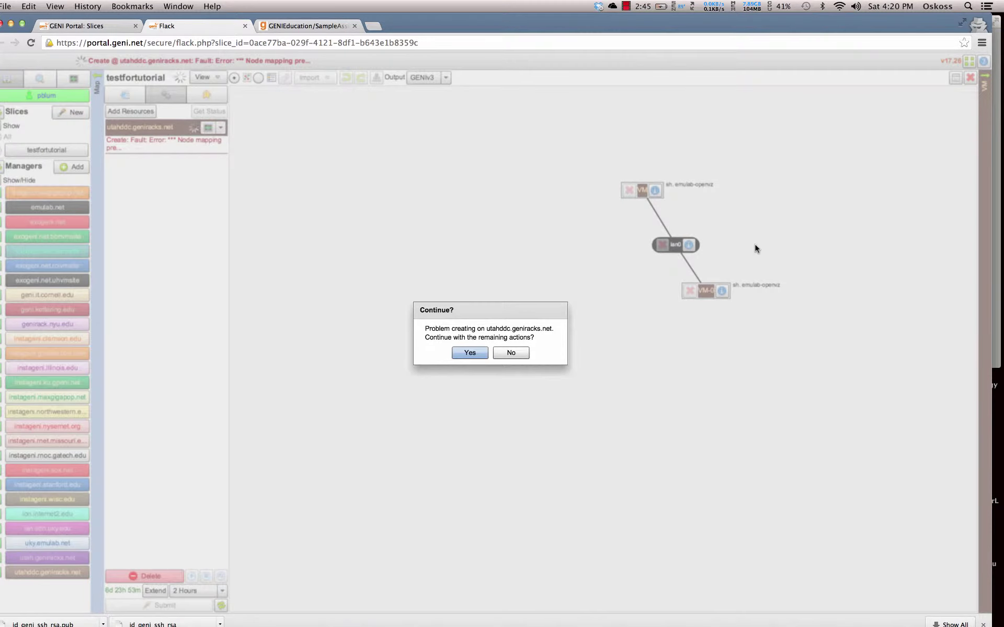
{"action": "left_click", "coordinate": [508, 353]}
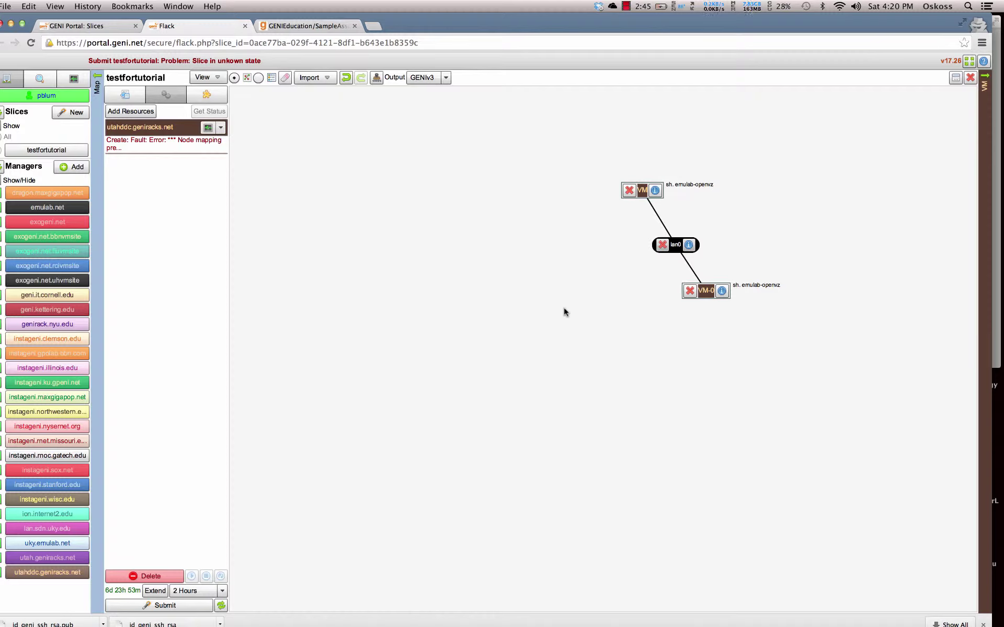
Import the 3node.rspec file from the Desktop as the slice's topology
{"action": "left_click", "coordinate": [325, 79]}
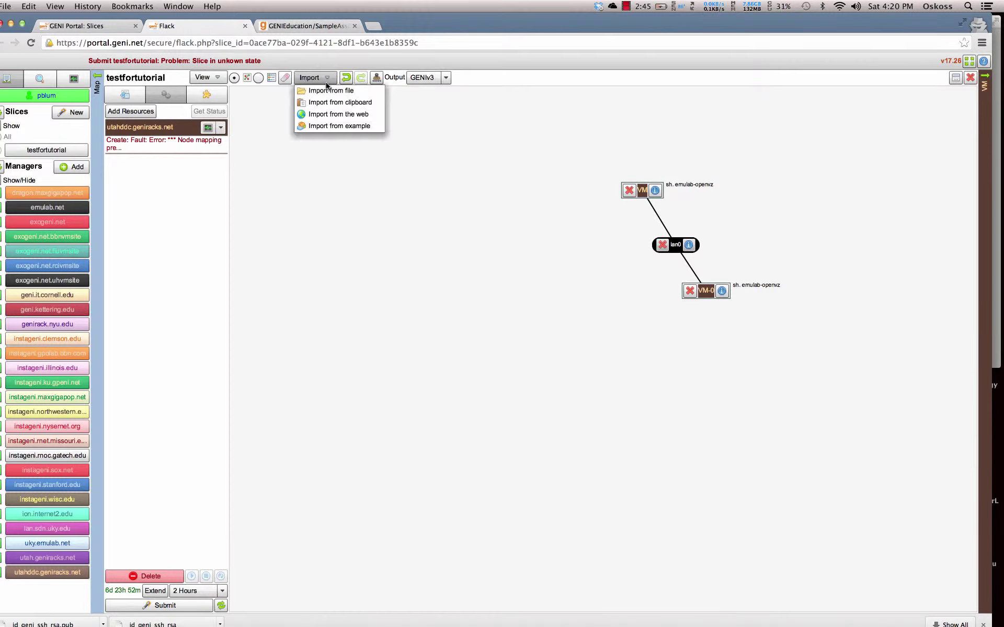
{"action": "left_click", "coordinate": [502, 117]}
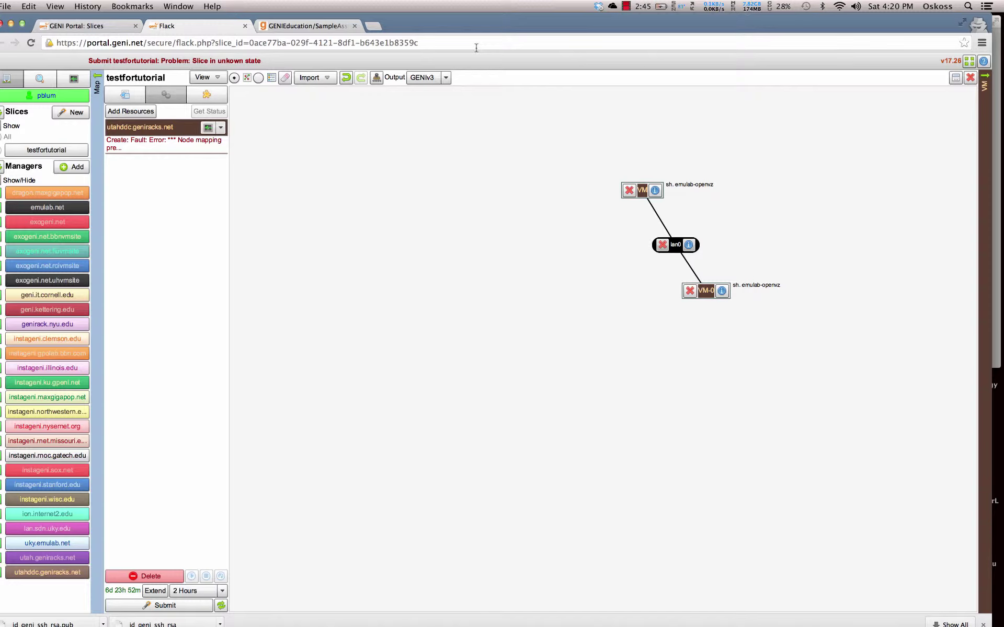
{"action": "left_click", "coordinate": [324, 79]}
{"action": "left_click", "coordinate": [321, 92]}
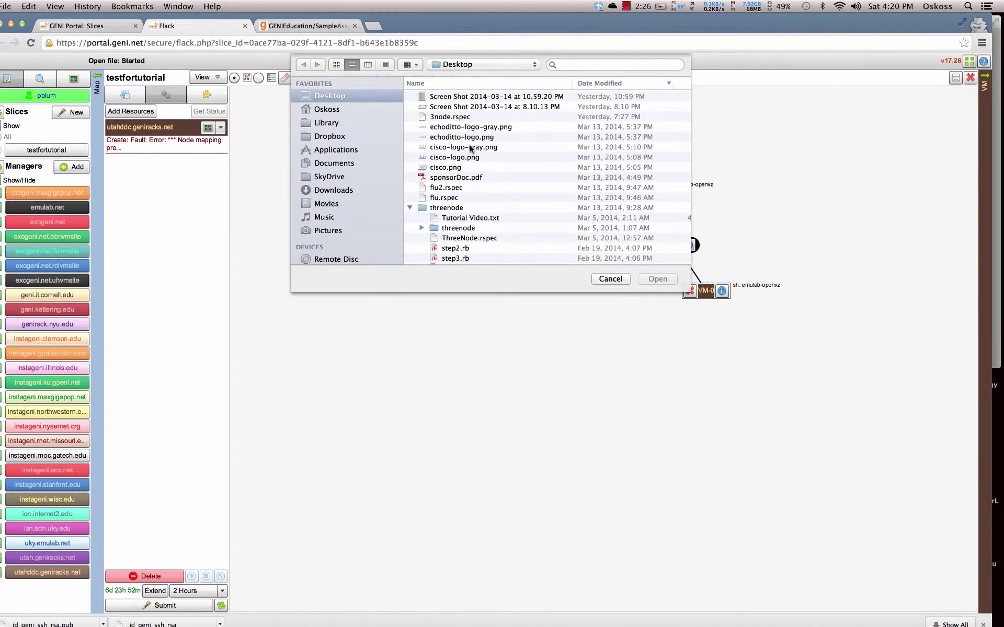
{"action": "left_click", "coordinate": [462, 117]}
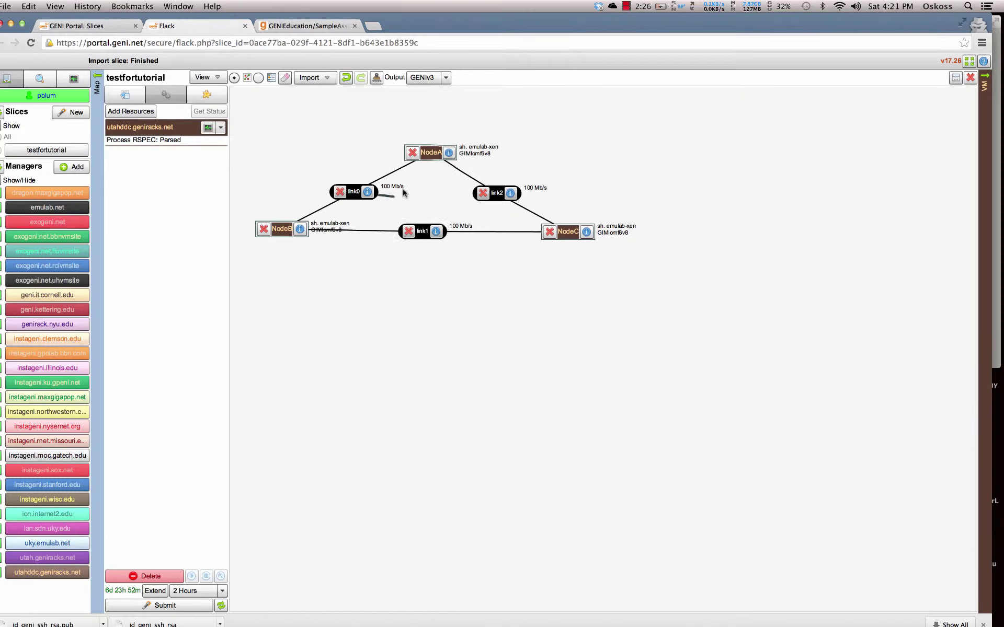
Examine NodeA's disk image, install and execute services, and interface IP addresses, and return to the slice canvas
{"action": "left_click", "coordinate": [448, 154]}
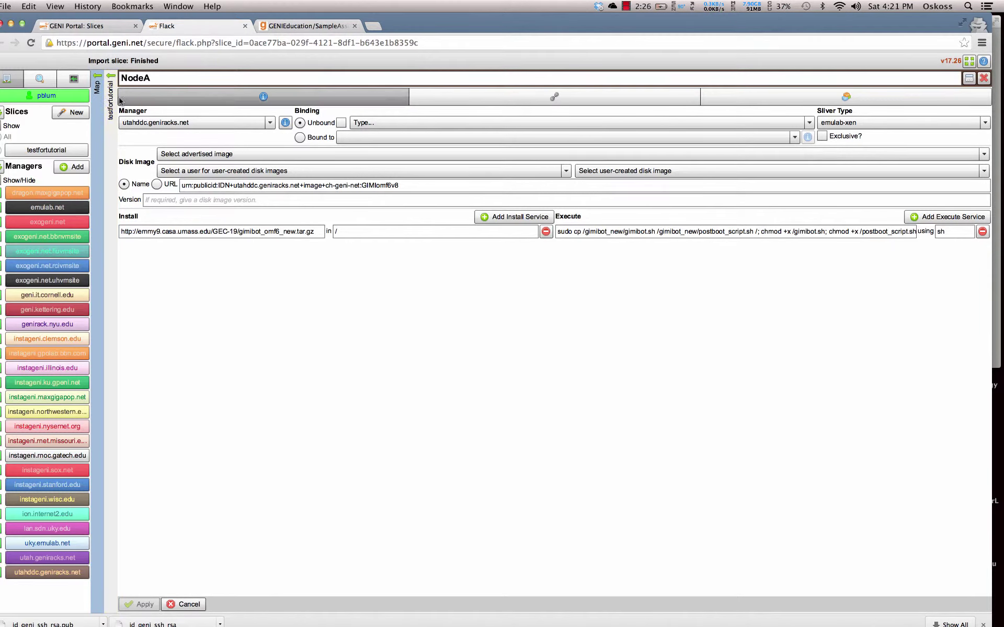
{"action": "left_click", "coordinate": [616, 103]}
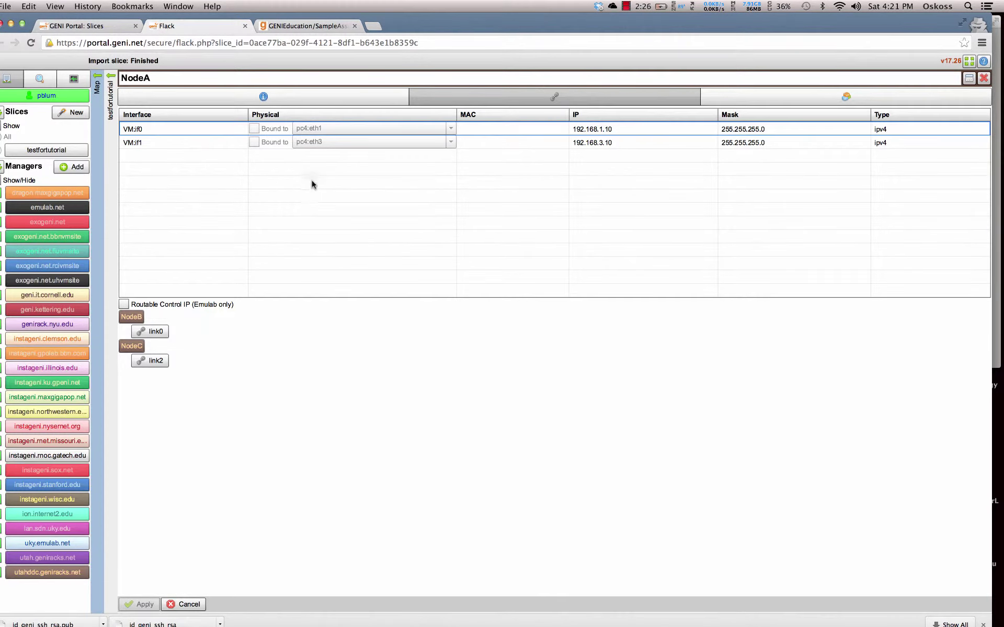
{"action": "left_click", "coordinate": [110, 97]}
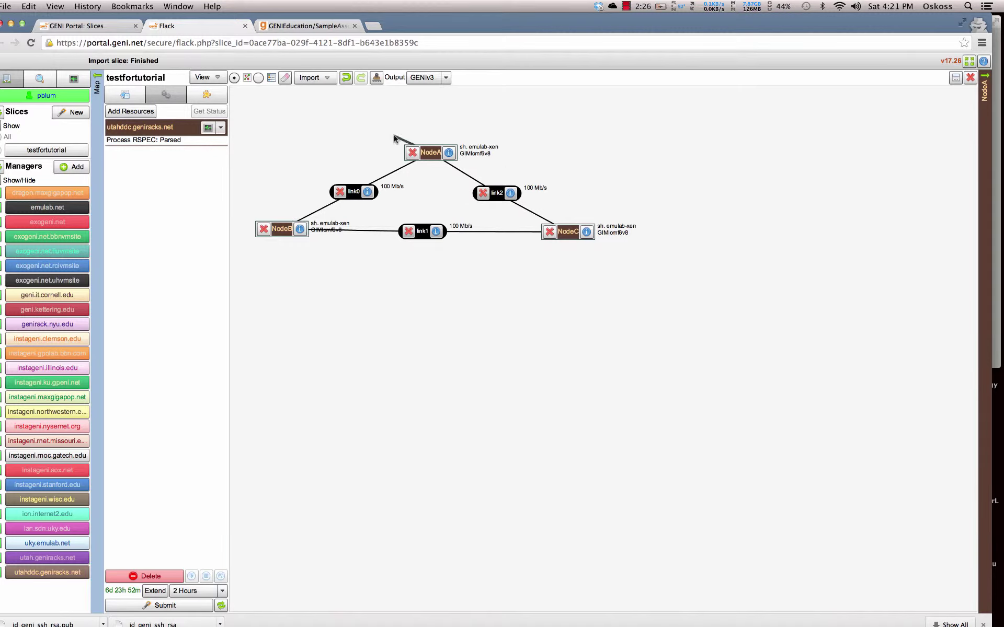
{"action": "left_click", "coordinate": [448, 152]}
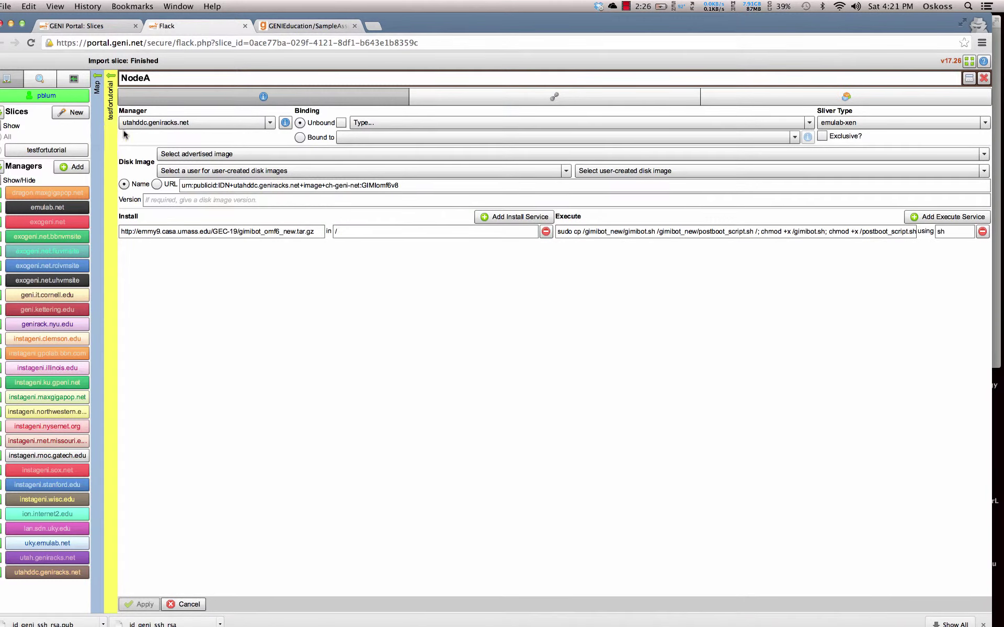
{"action": "left_click", "coordinate": [111, 145]}
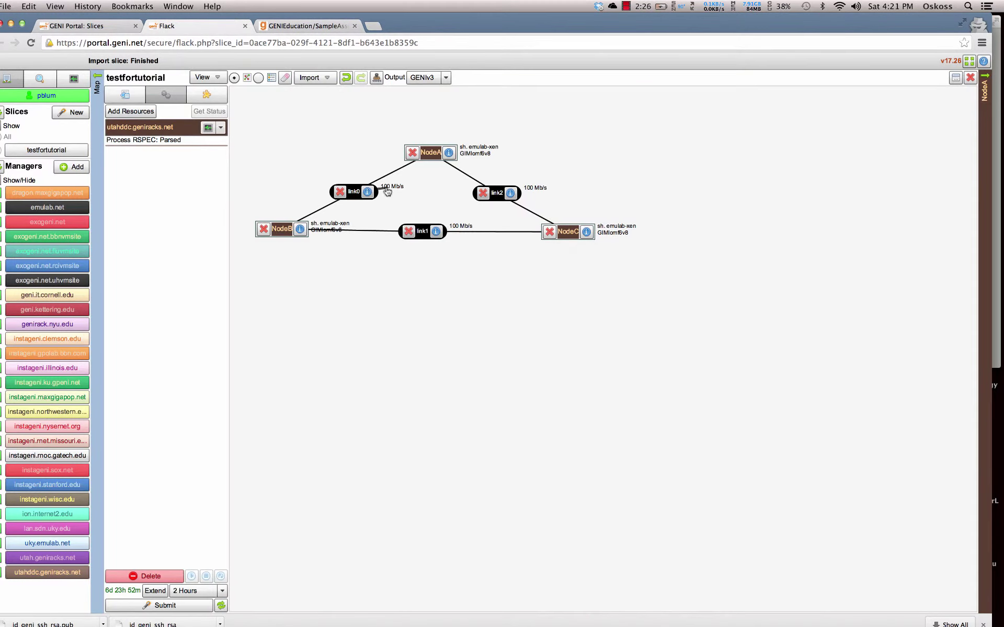
{"action": "left_click", "coordinate": [448, 153]}
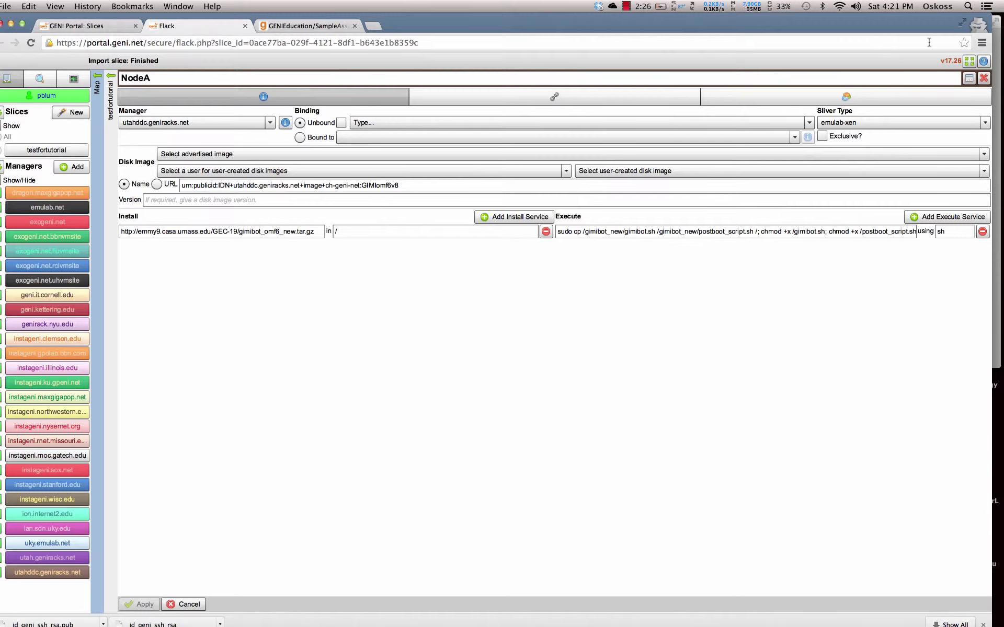
{"action": "left_click", "coordinate": [106, 139]}
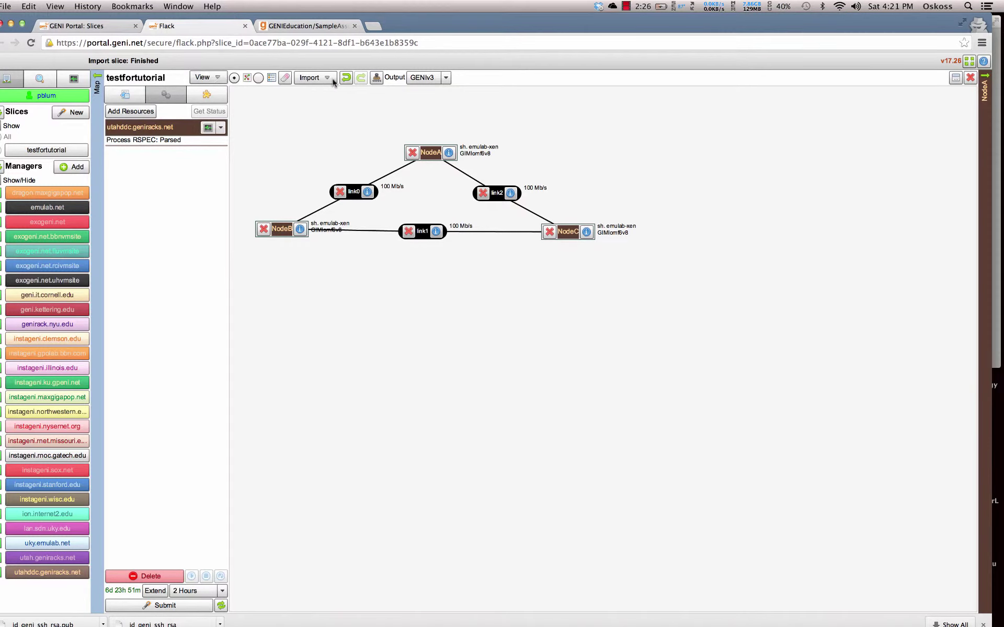
Look through the RSpec output versions and the slice's viewing options, including request documents, manifests and logins
{"action": "left_click", "coordinate": [428, 80]}
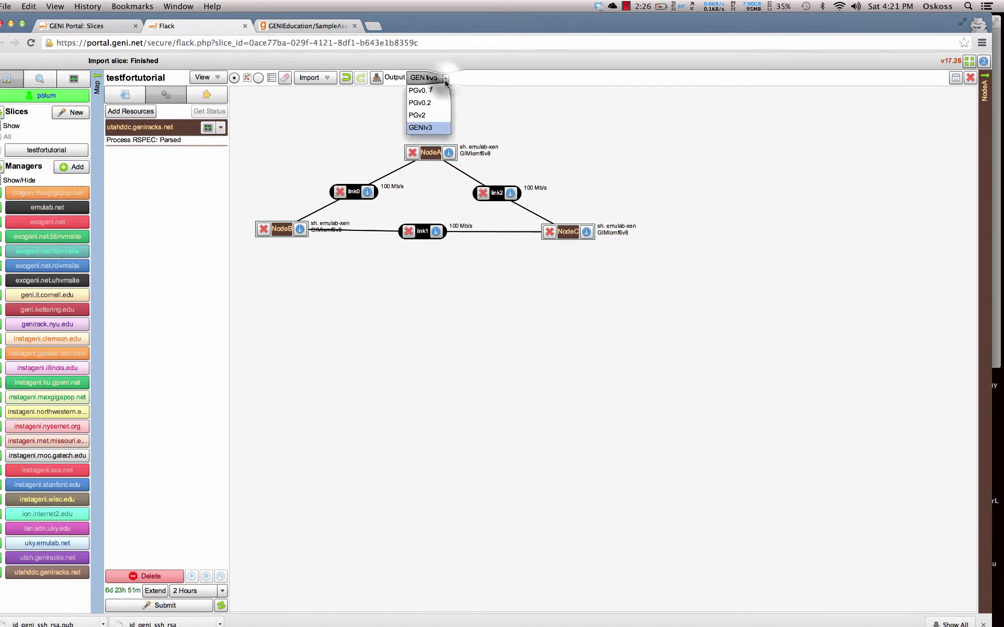
{"action": "left_click", "coordinate": [441, 79]}
{"action": "left_click", "coordinate": [218, 79]}
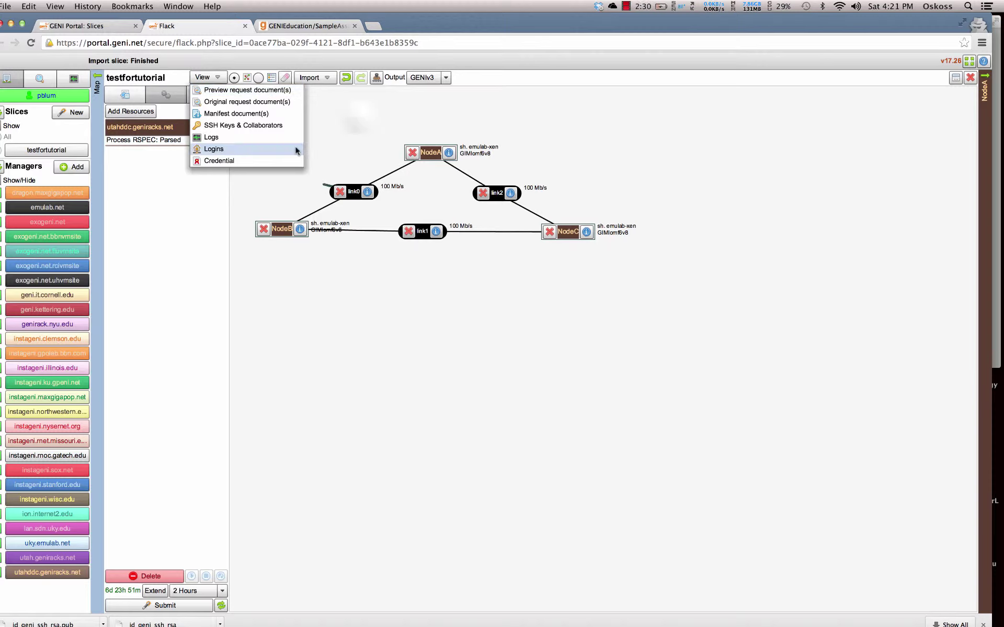
{"action": "left_click", "coordinate": [361, 118]}
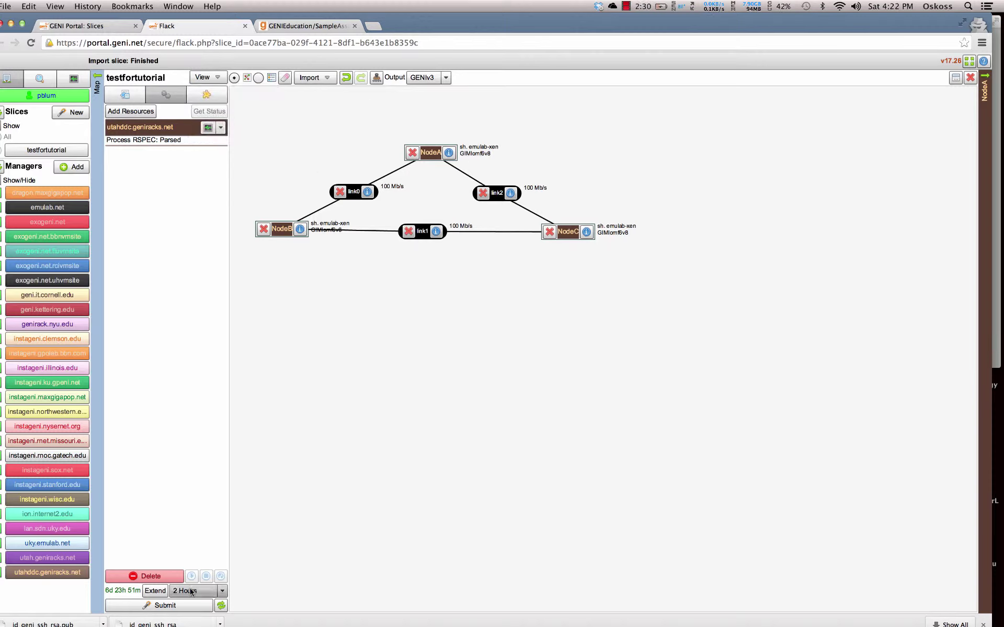
Close Flack and open the page for adding resources to the testfortutorial slice in the GENI Portal
{"action": "left_click", "coordinate": [973, 77]}
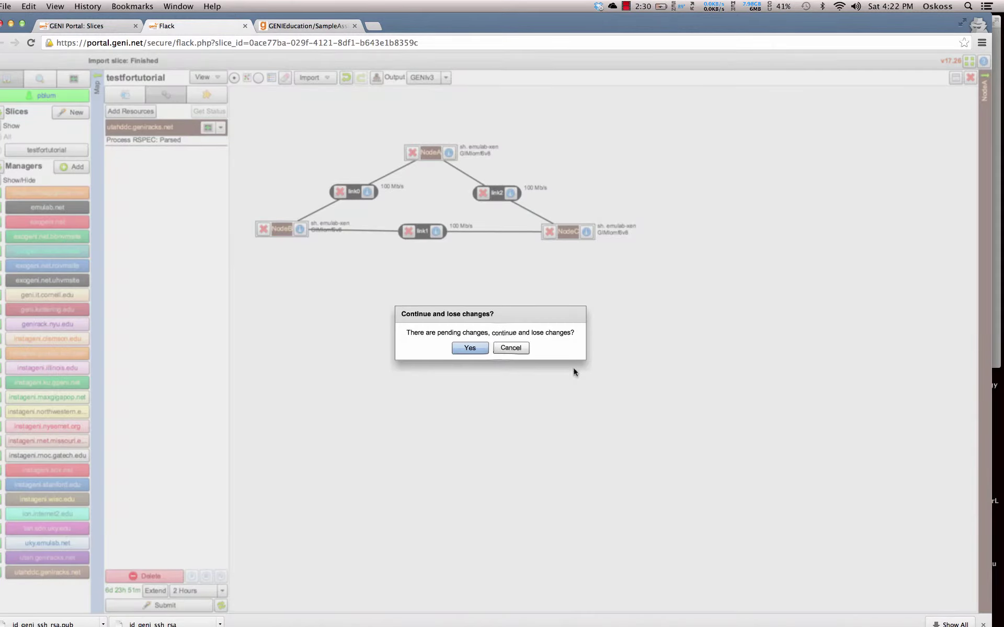
{"action": "left_click", "coordinate": [500, 348]}
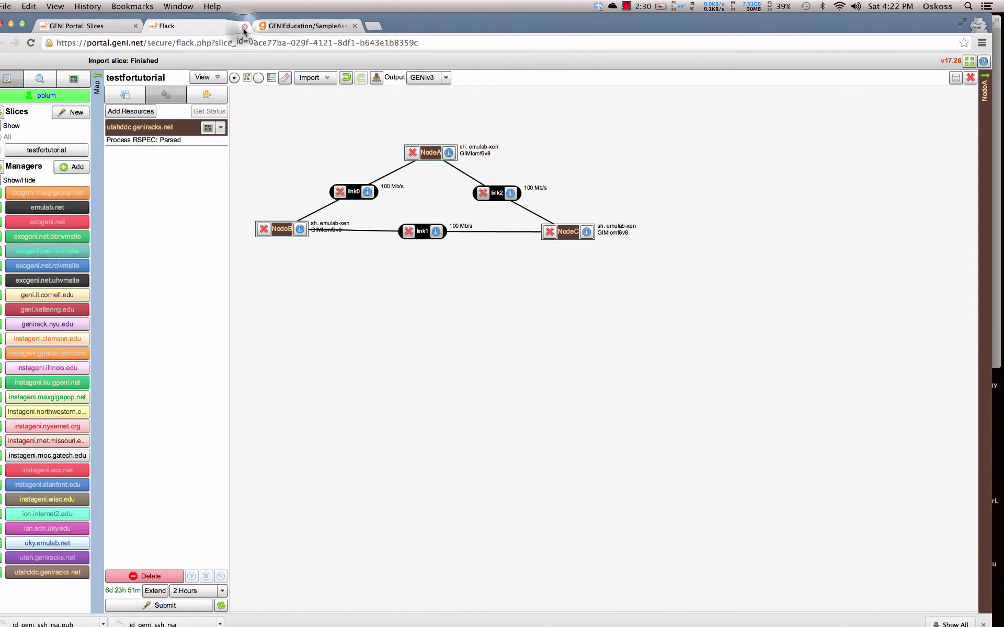
{"action": "left_click", "coordinate": [245, 26]}
{"action": "left_click", "coordinate": [104, 27]}
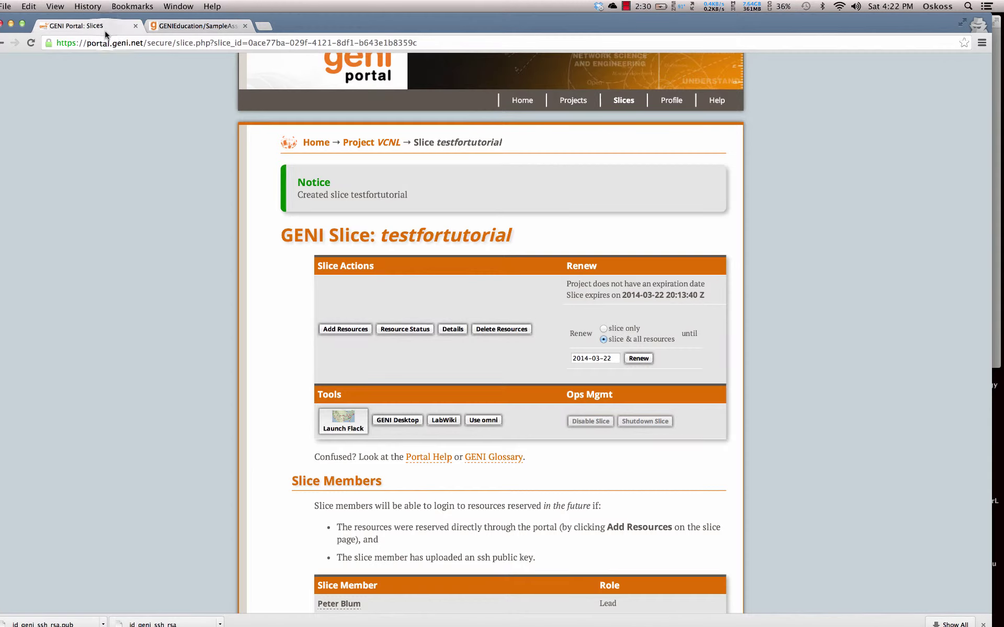
{"action": "scroll", "coordinate": [421, 256], "scroll_direction": "down", "scroll_amount": 2}
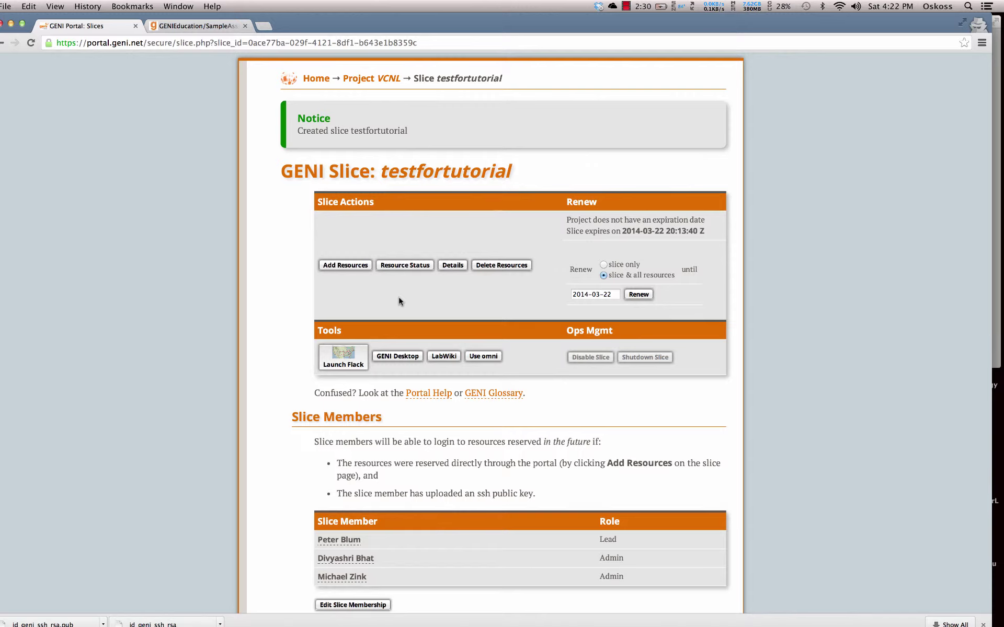
{"action": "left_click", "coordinate": [337, 267]}
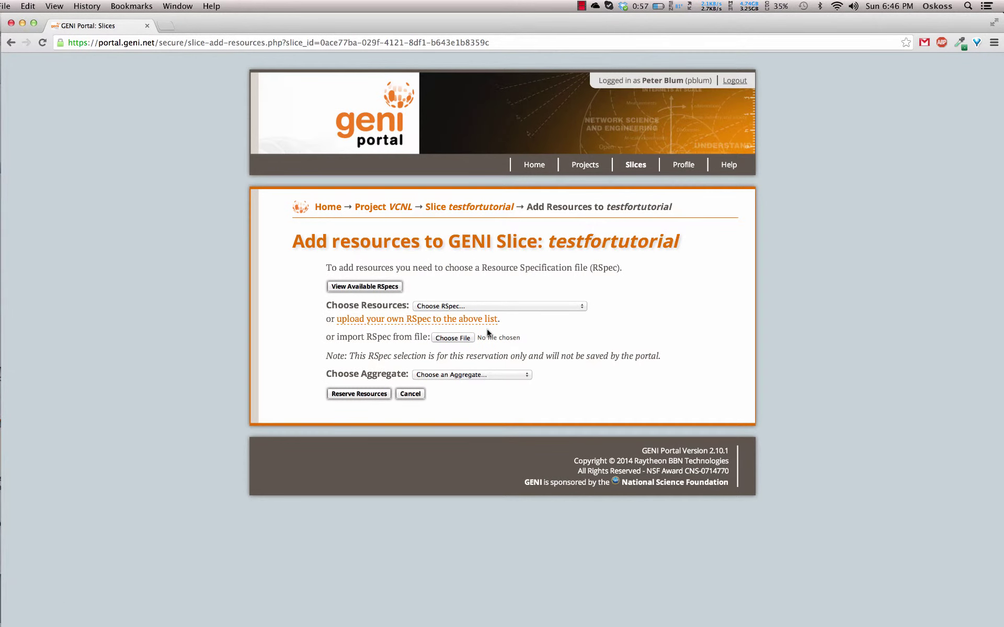
Look through the portal's list of available public RSpecs, leaving none selected
{"action": "left_click", "coordinate": [472, 307]}
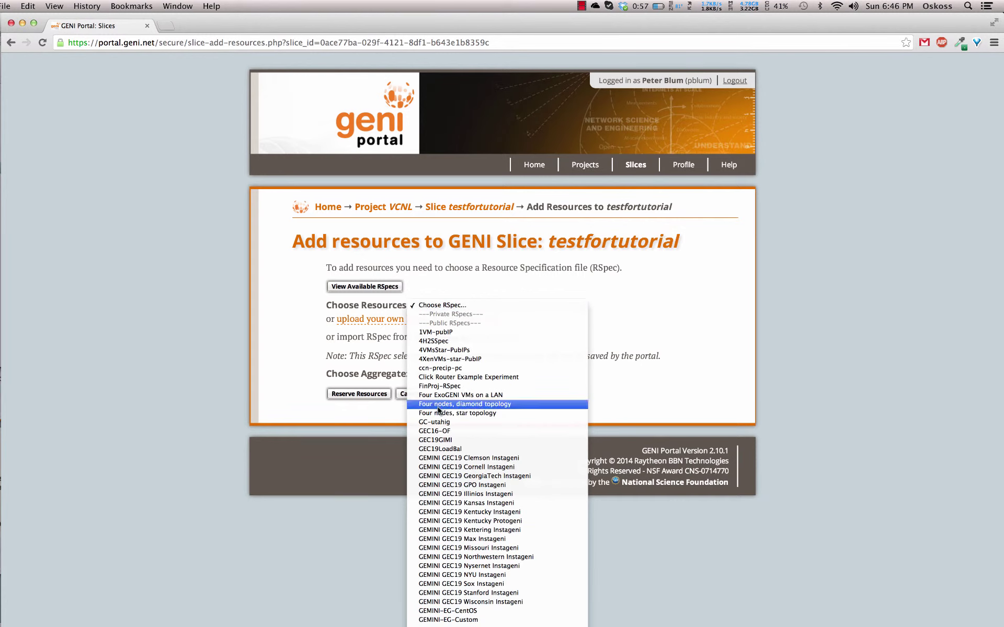
{"action": "scroll", "coordinate": [496, 408], "scroll_direction": "down", "scroll_amount": 2}
{"action": "scroll", "coordinate": [477, 465], "scroll_direction": "down", "scroll_amount": 10}
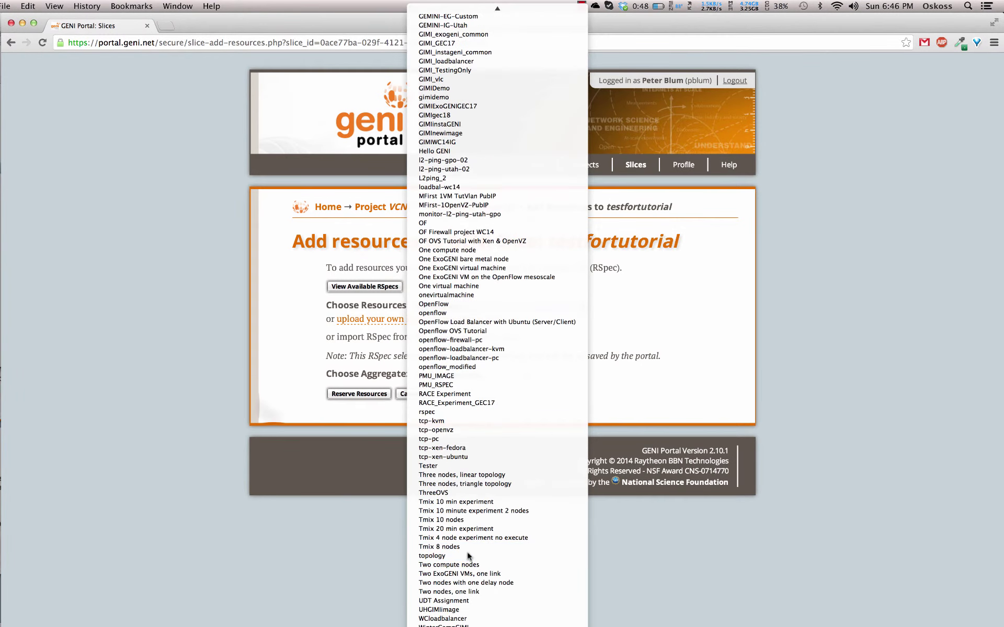
{"action": "left_click", "coordinate": [274, 409]}
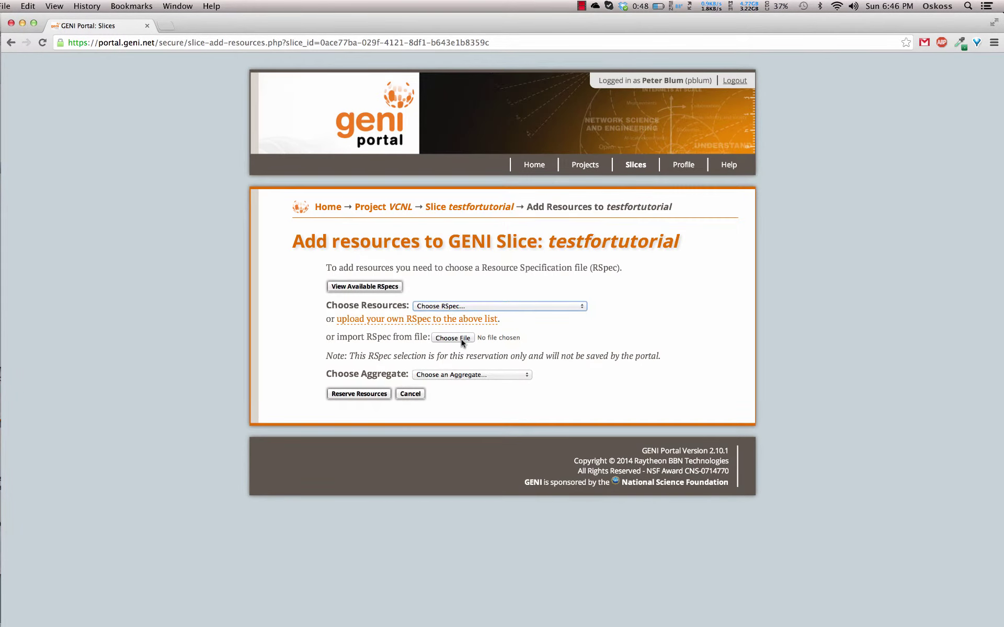
Import the resource specification from the file new3node.rspec on the Desktop
{"action": "left_click", "coordinate": [461, 340]}
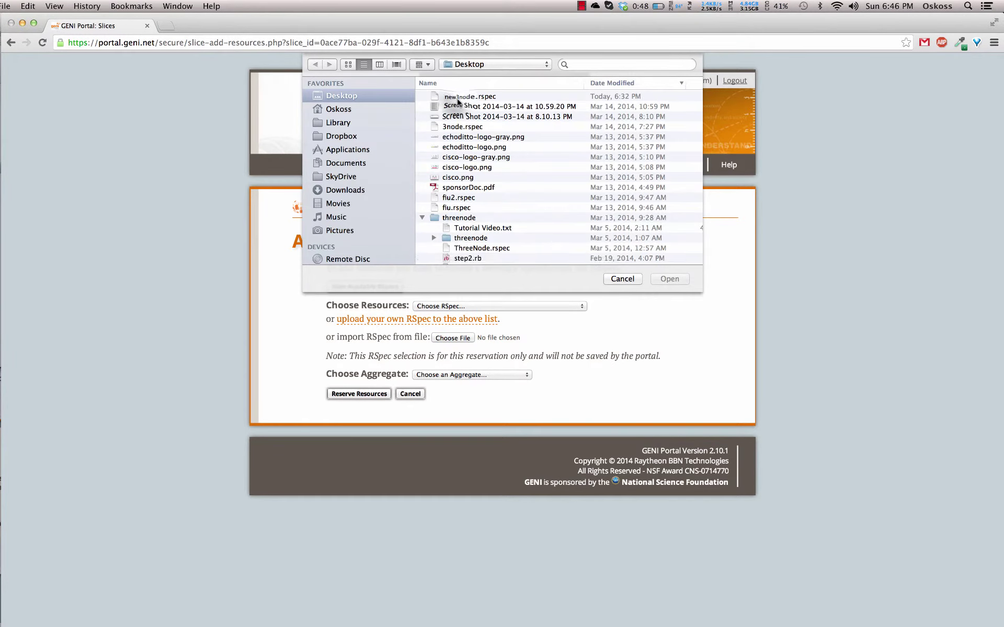
{"action": "left_click", "coordinate": [457, 99]}
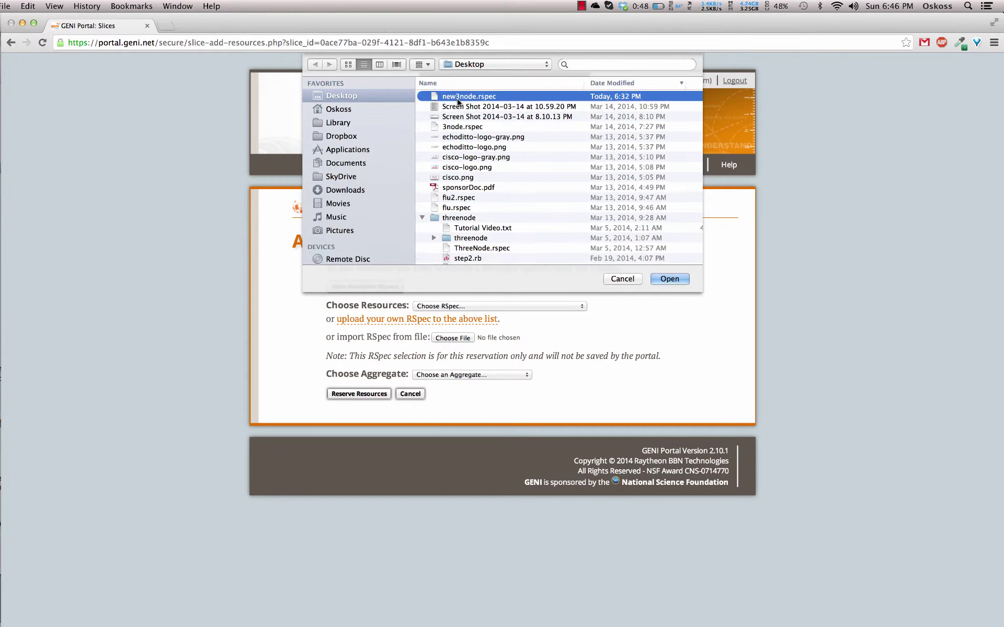
{"action": "left_click", "coordinate": [662, 278]}
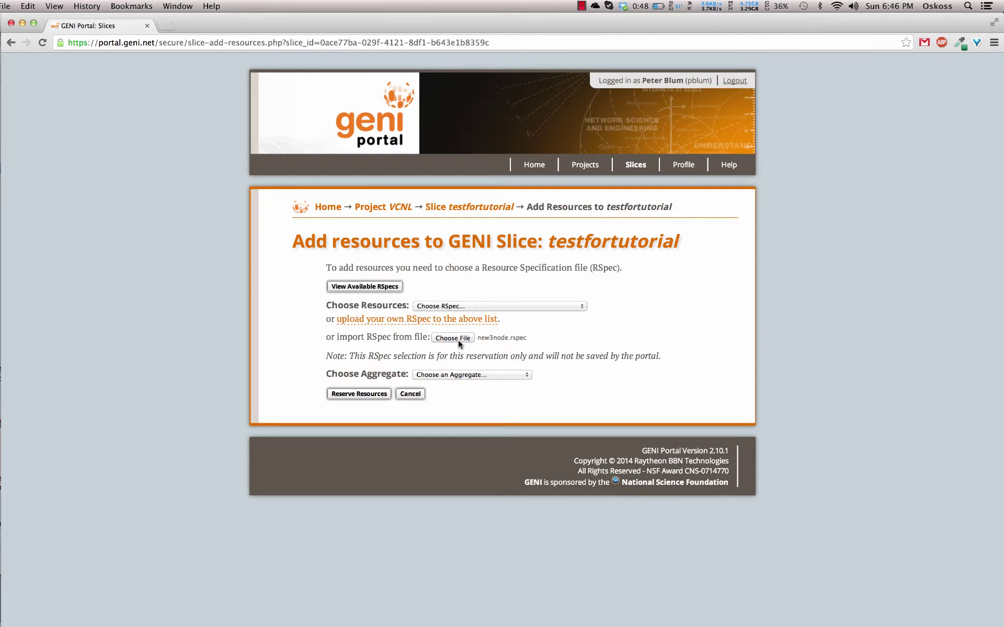
Choose Illinois InstaGENI as the aggregate and reserve the resources for the slice
{"action": "left_click", "coordinate": [470, 376]}
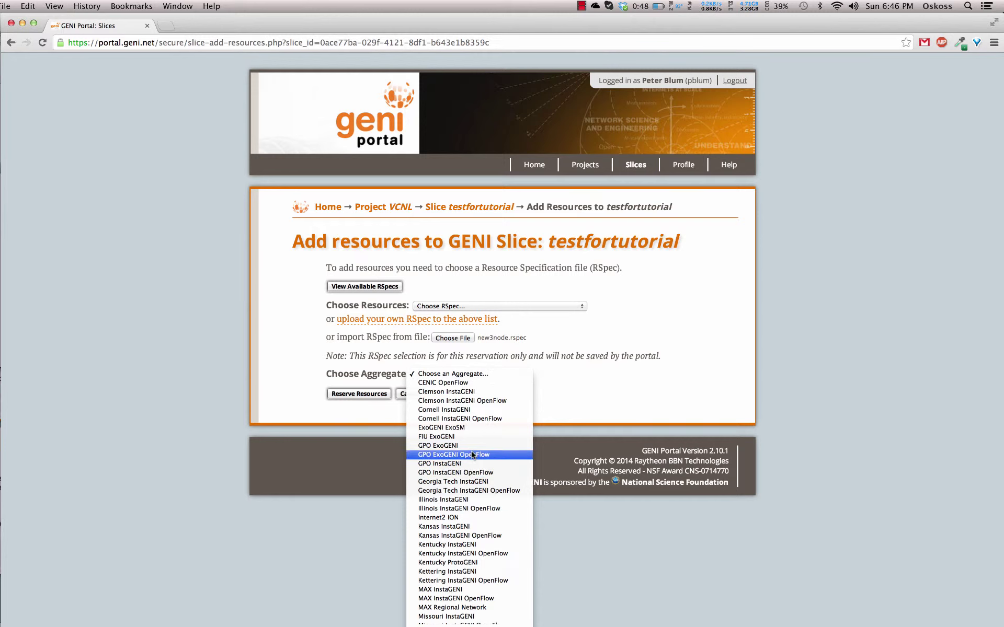
{"action": "scroll", "coordinate": [472, 455], "scroll_direction": "down", "scroll_amount": 1}
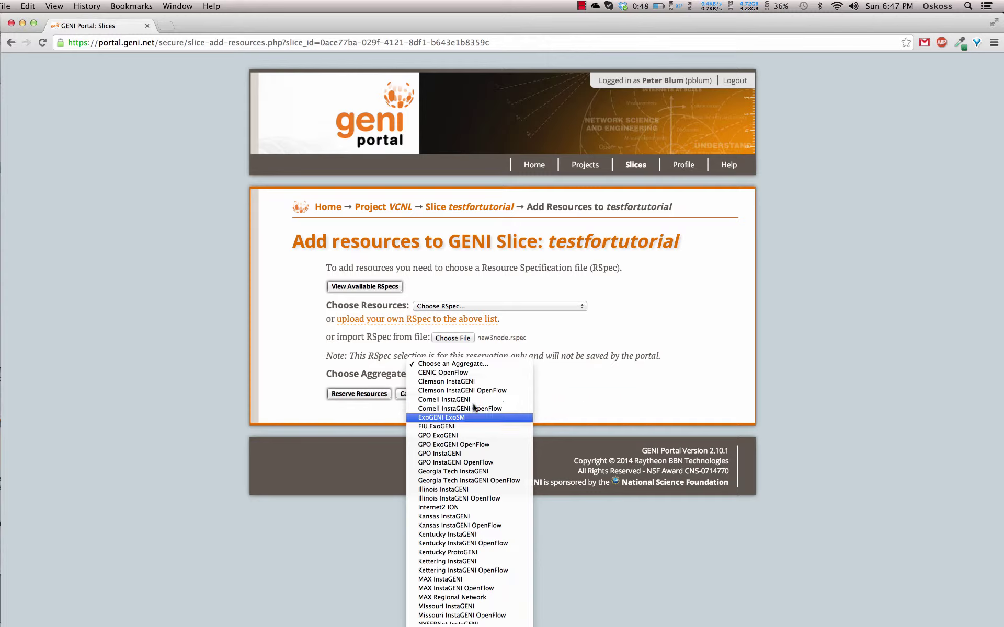
{"action": "left_click", "coordinate": [467, 491]}
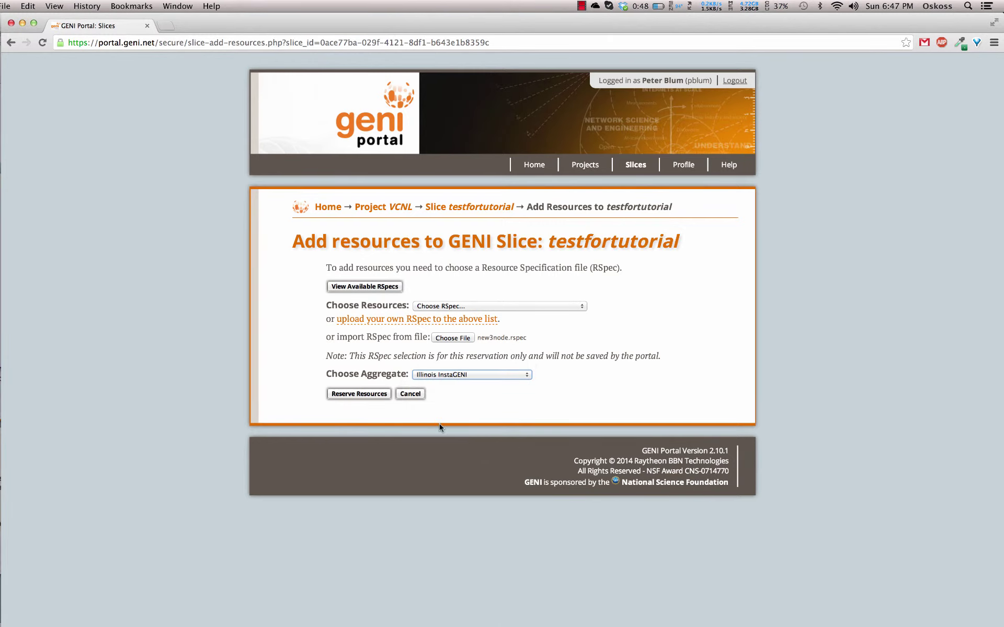
{"action": "left_click", "coordinate": [358, 395]}
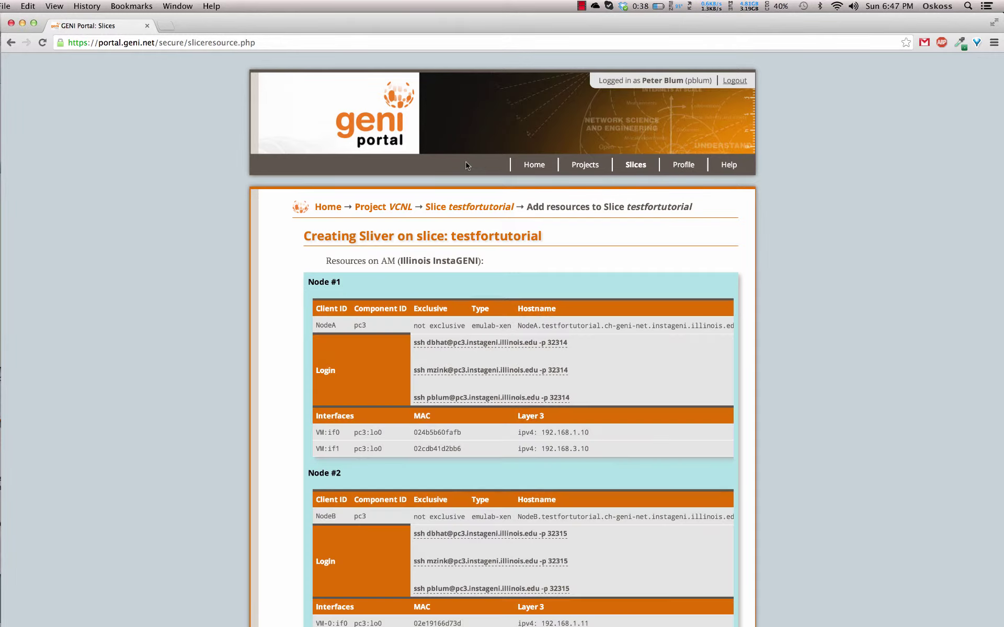
Examine the login commands, interface addresses and link endpoints of the nodes created on Illinois InstaGENI
{"action": "scroll", "coordinate": [467, 166], "scroll_direction": "down", "scroll_amount": 5}
{"action": "scroll", "coordinate": [467, 166], "scroll_direction": "down", "scroll_amount": 3}
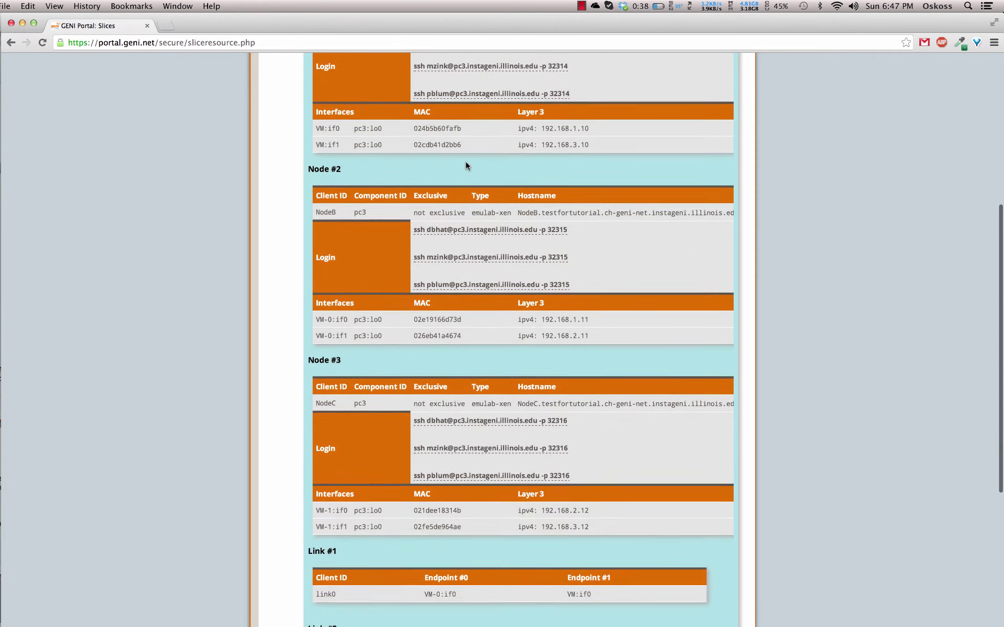
{"action": "scroll", "coordinate": [466, 162], "scroll_direction": "up", "scroll_amount": 4}
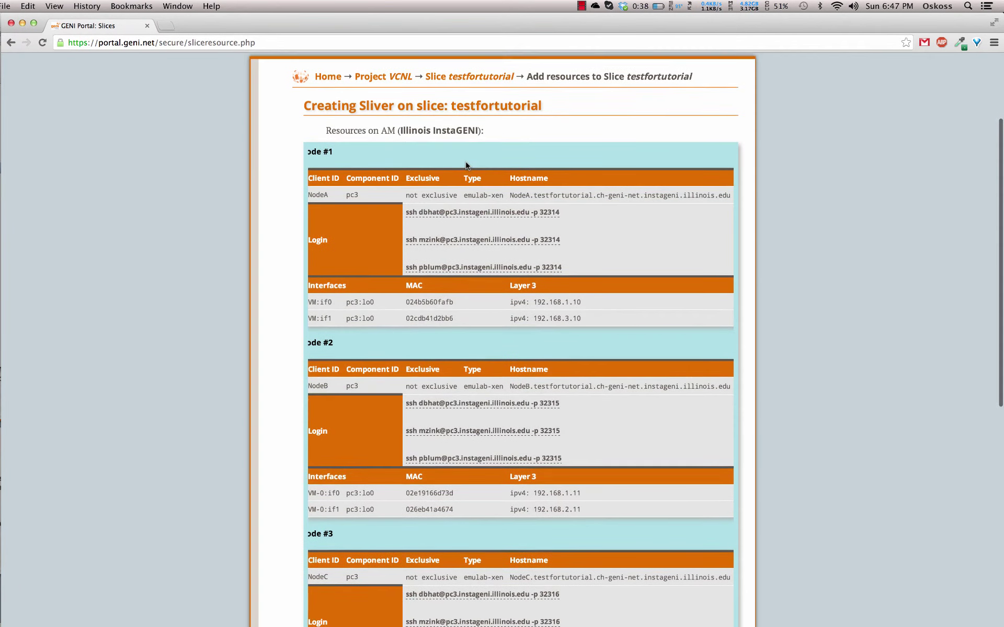
{"action": "scroll", "coordinate": [466, 166], "scroll_direction": "left", "scroll_amount": 1}
{"action": "scroll", "coordinate": [467, 166], "scroll_direction": "down", "scroll_amount": 2}
{"action": "scroll", "coordinate": [466, 162], "scroll_direction": "down", "scroll_amount": 2}
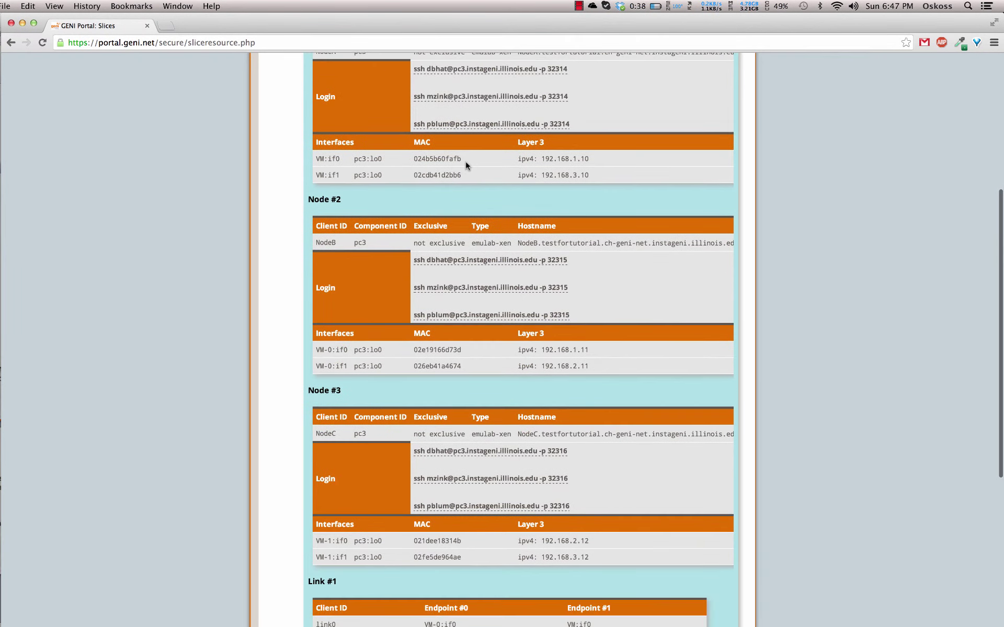
{"action": "scroll", "coordinate": [467, 262], "scroll_direction": "down", "scroll_amount": 2}
{"action": "scroll", "coordinate": [468, 261], "scroll_direction": "down", "scroll_amount": 8}
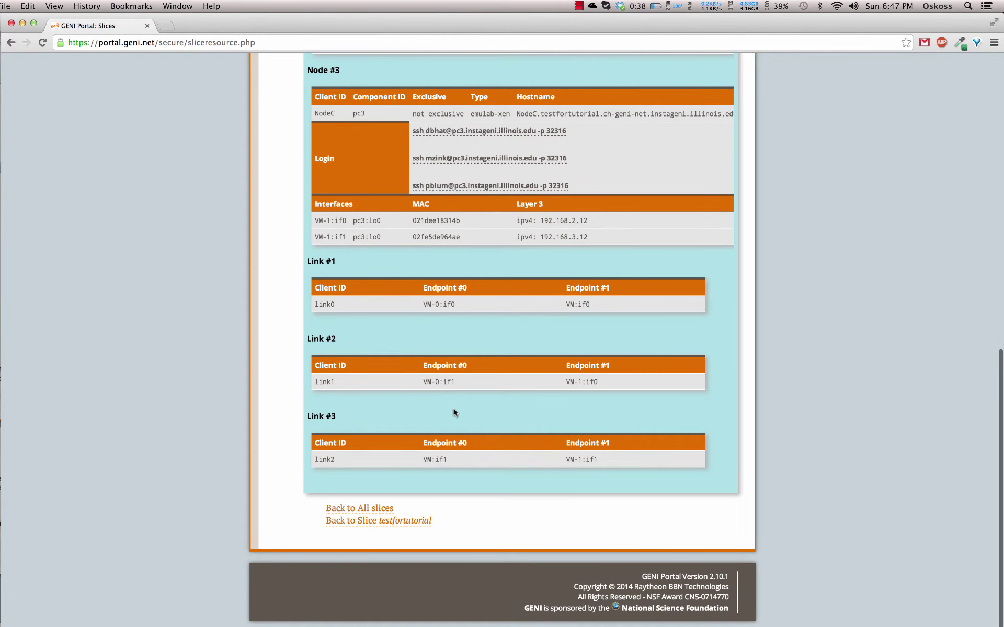
{"action": "scroll", "coordinate": [420, 449], "scroll_direction": "left", "scroll_amount": 1}
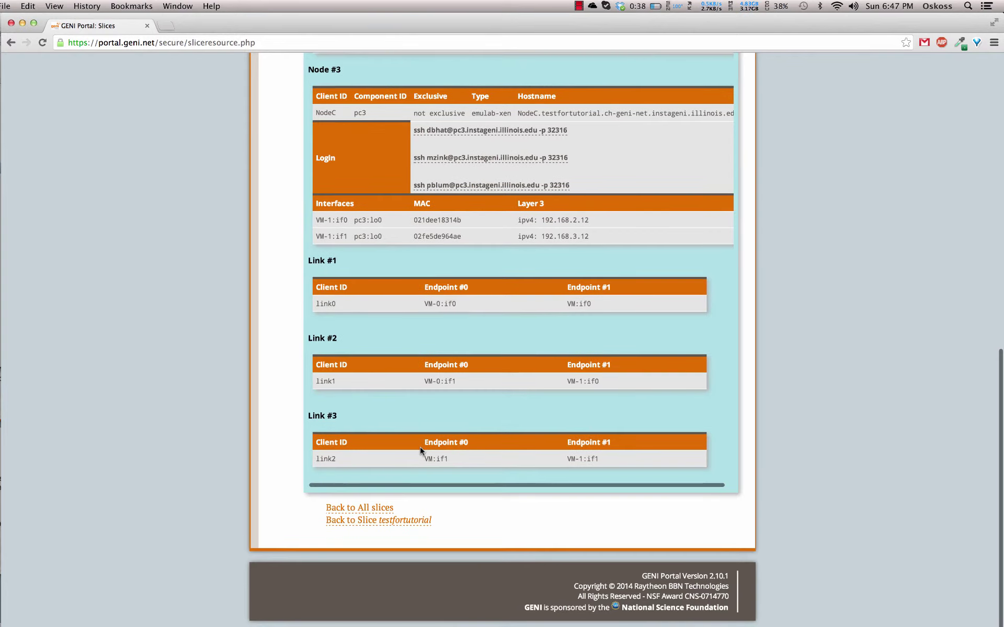
{"action": "scroll", "coordinate": [420, 449], "scroll_direction": "up", "scroll_amount": 12}
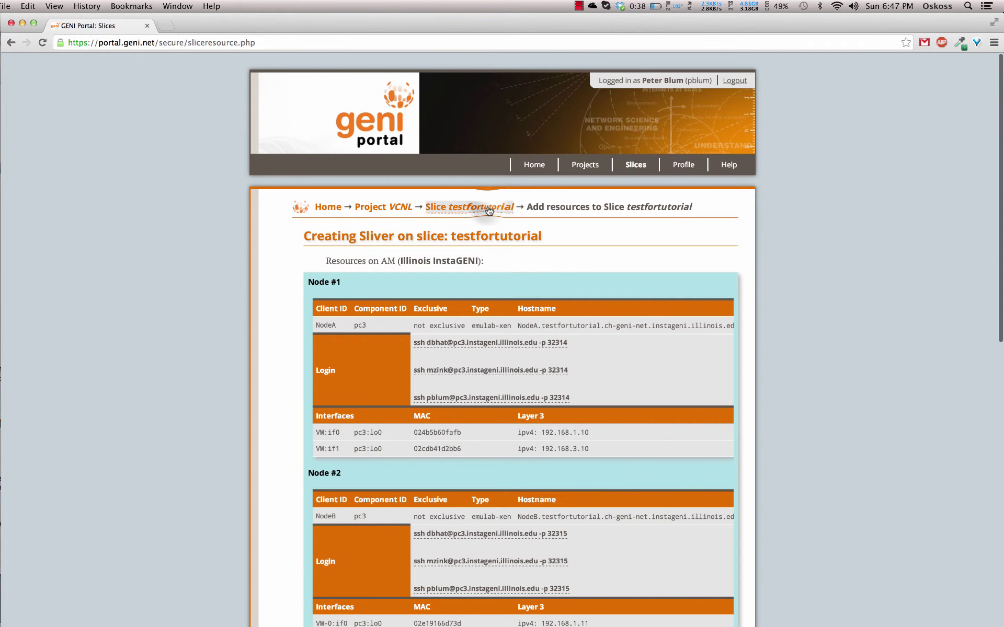
Return to the testfortutorial slice page and query all aggregates for its resource status
{"action": "left_click", "coordinate": [487, 208]}
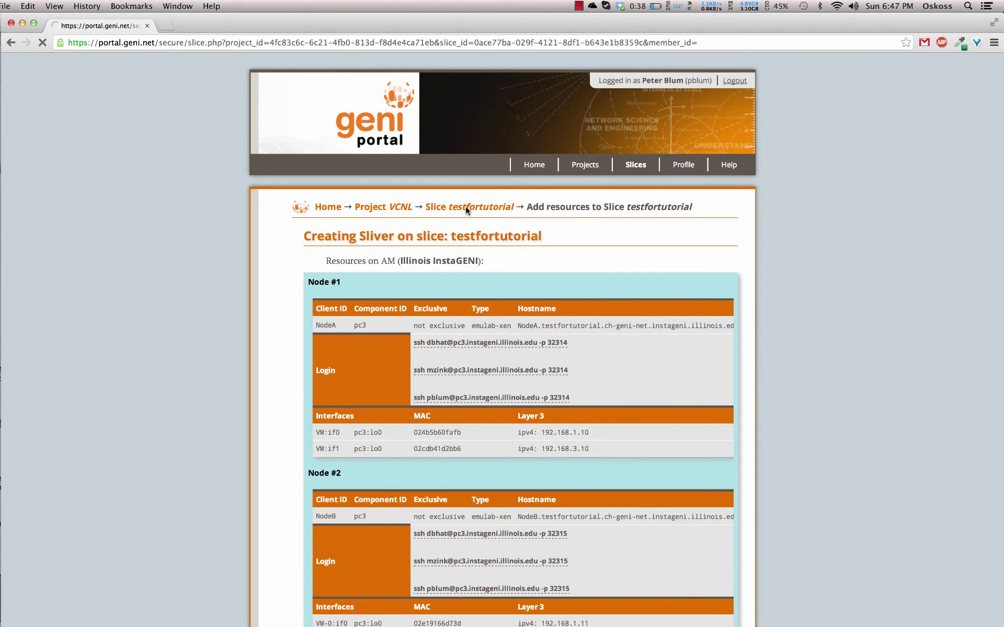
{"action": "scroll", "coordinate": [442, 324], "scroll_direction": "down", "scroll_amount": 1}
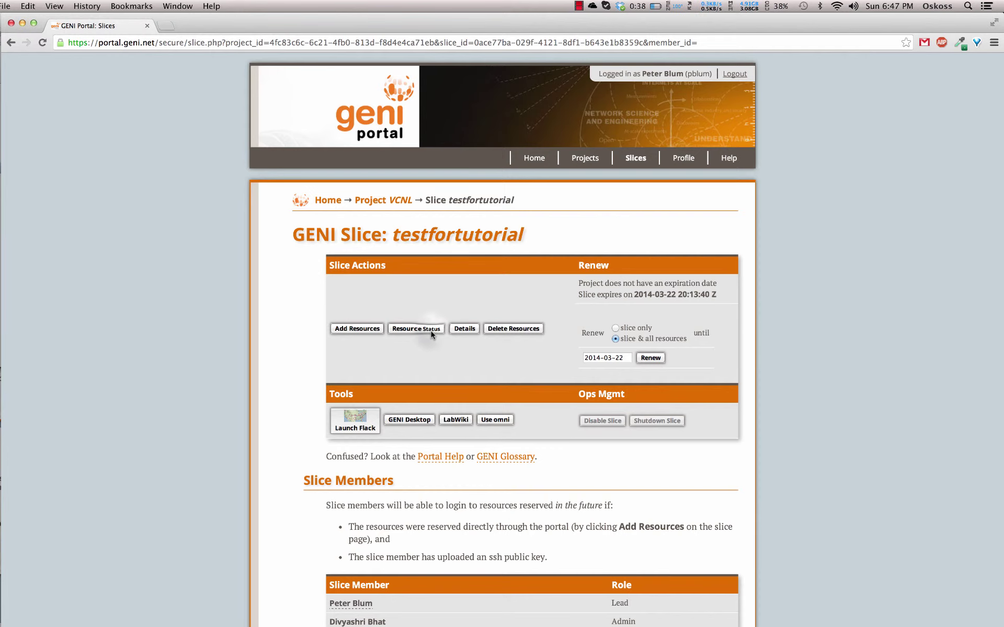
{"action": "left_click", "coordinate": [425, 329]}
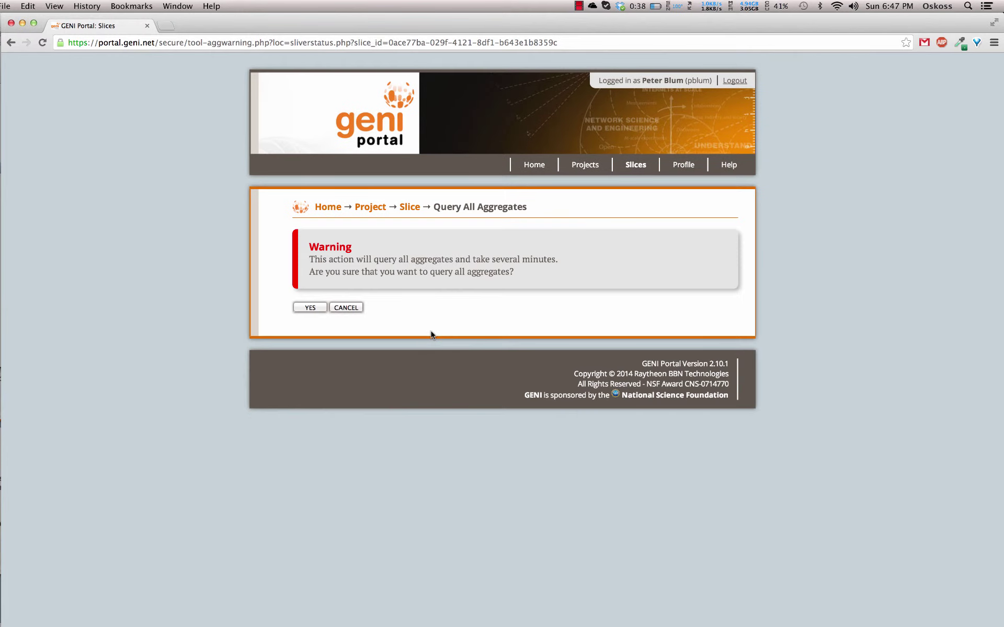
{"action": "left_click", "coordinate": [307, 308]}
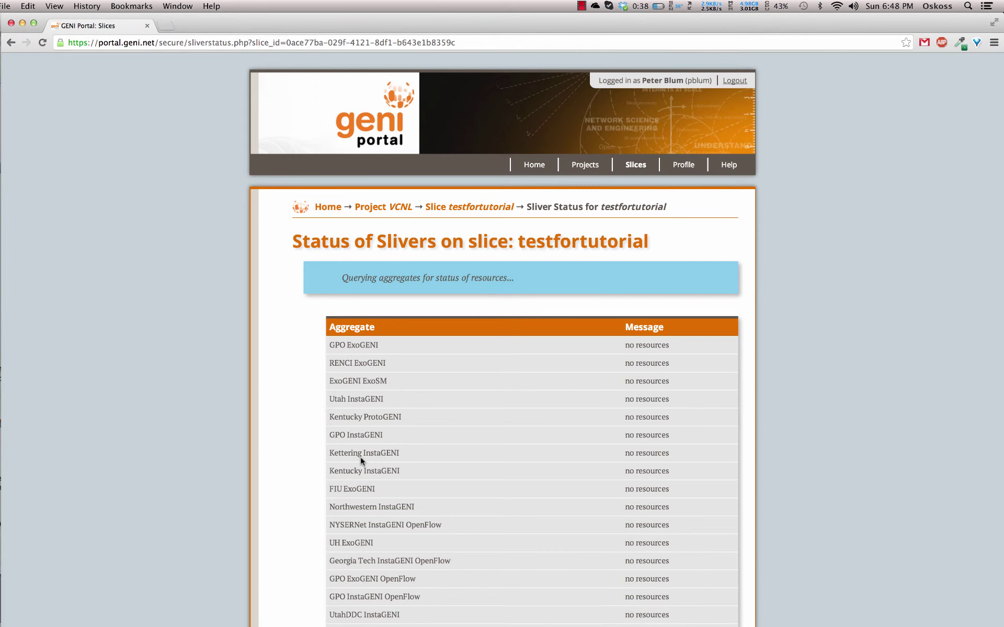
Review the status reported by each aggregate and for NodeA, NodeB and NodeC, and refresh the status
{"action": "scroll", "coordinate": [361, 460], "scroll_direction": "down", "scroll_amount": 1}
{"action": "scroll", "coordinate": [360, 460], "scroll_direction": "down", "scroll_amount": 10}
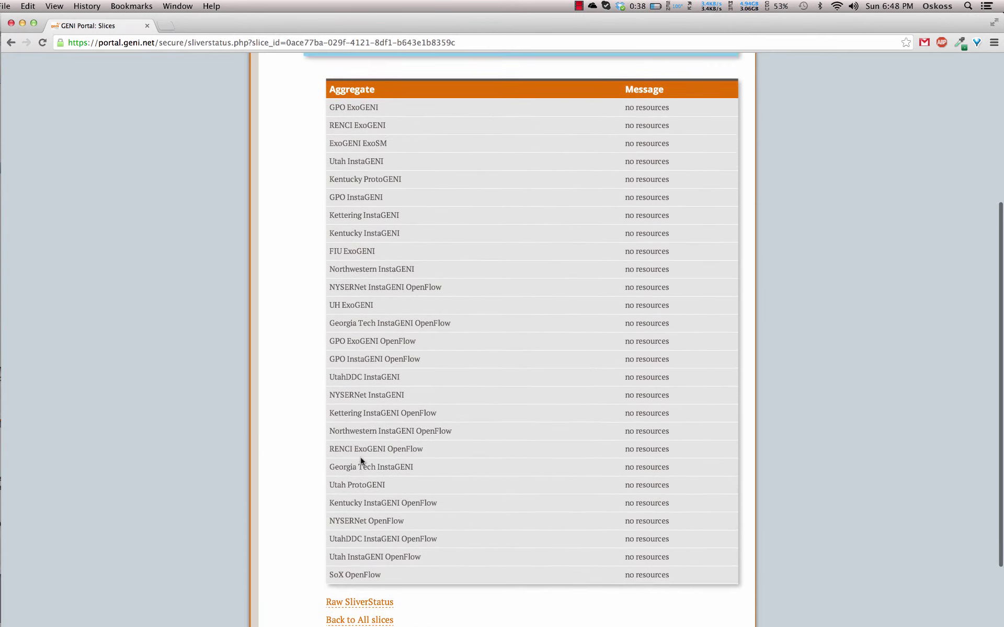
{"action": "scroll", "coordinate": [361, 460], "scroll_direction": "down", "scroll_amount": 5}
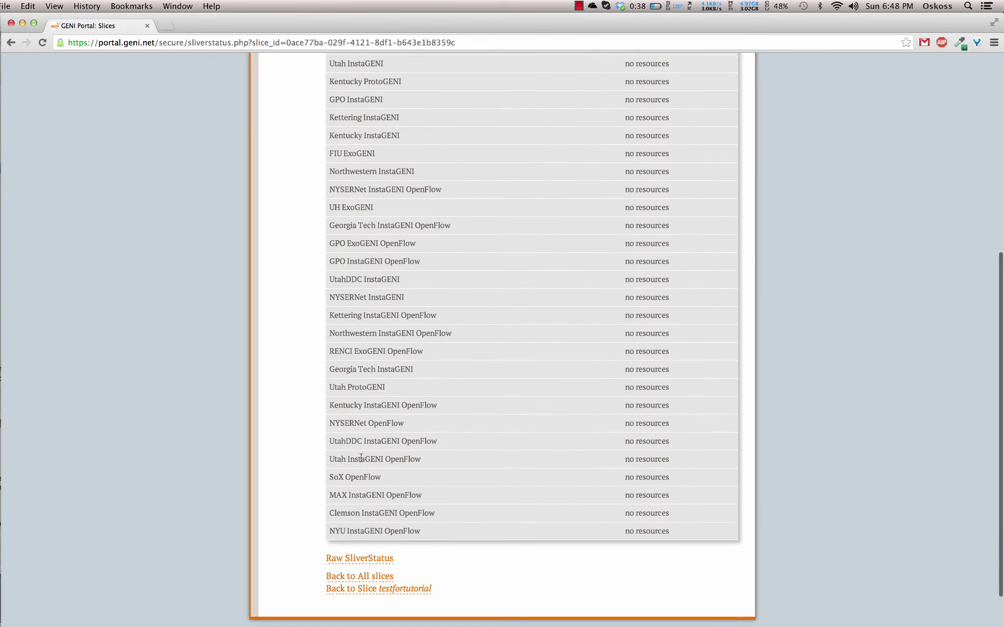
{"action": "scroll", "coordinate": [361, 460], "scroll_direction": "down", "scroll_amount": 3}
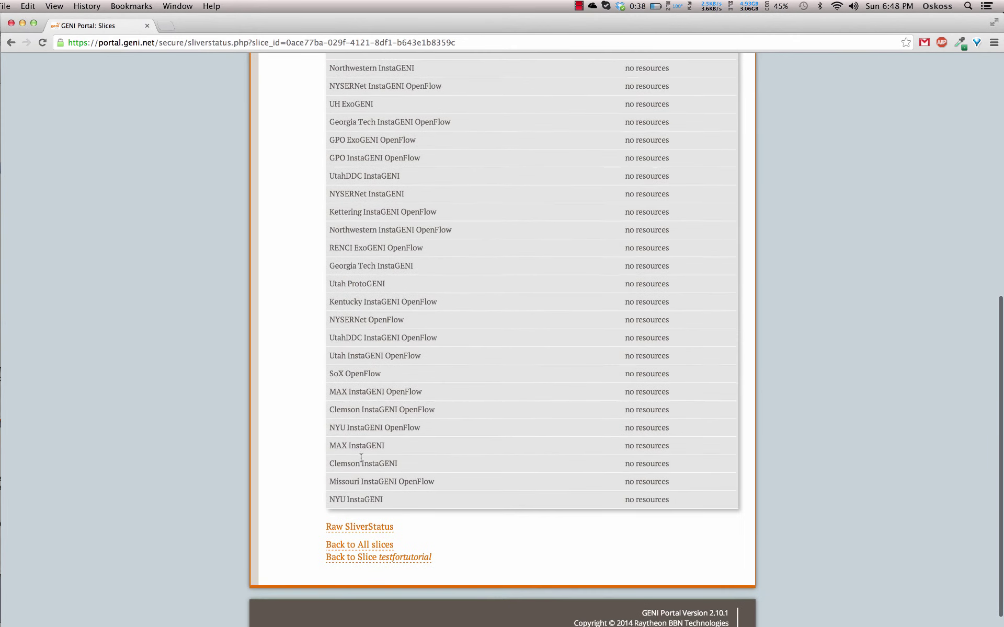
{"action": "scroll", "coordinate": [361, 458], "scroll_direction": "up", "scroll_amount": 2}
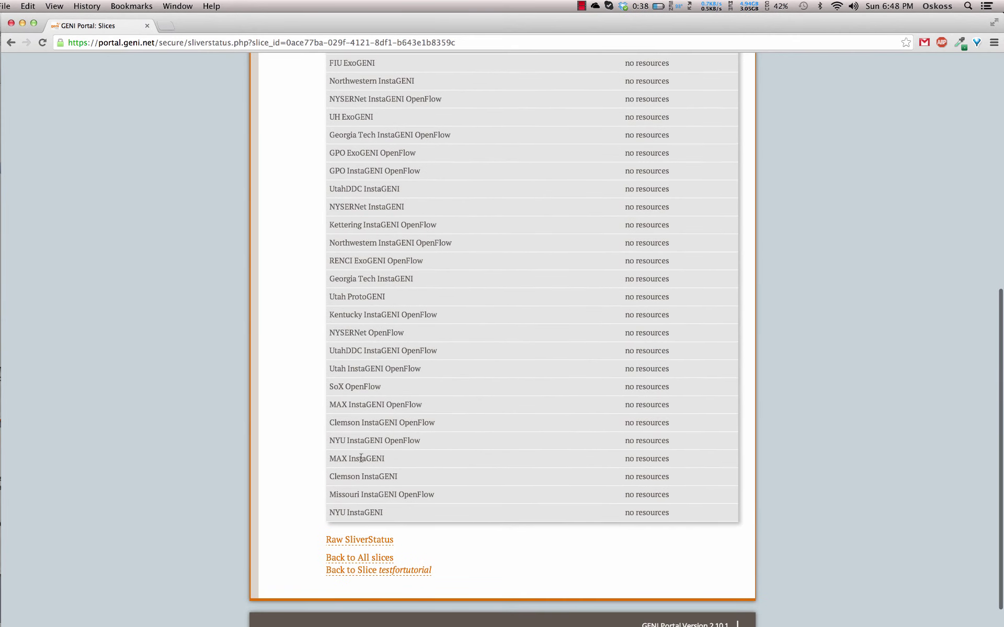
{"action": "scroll", "coordinate": [360, 459], "scroll_direction": "down", "scroll_amount": 1}
{"action": "scroll", "coordinate": [361, 460], "scroll_direction": "up", "scroll_amount": 8}
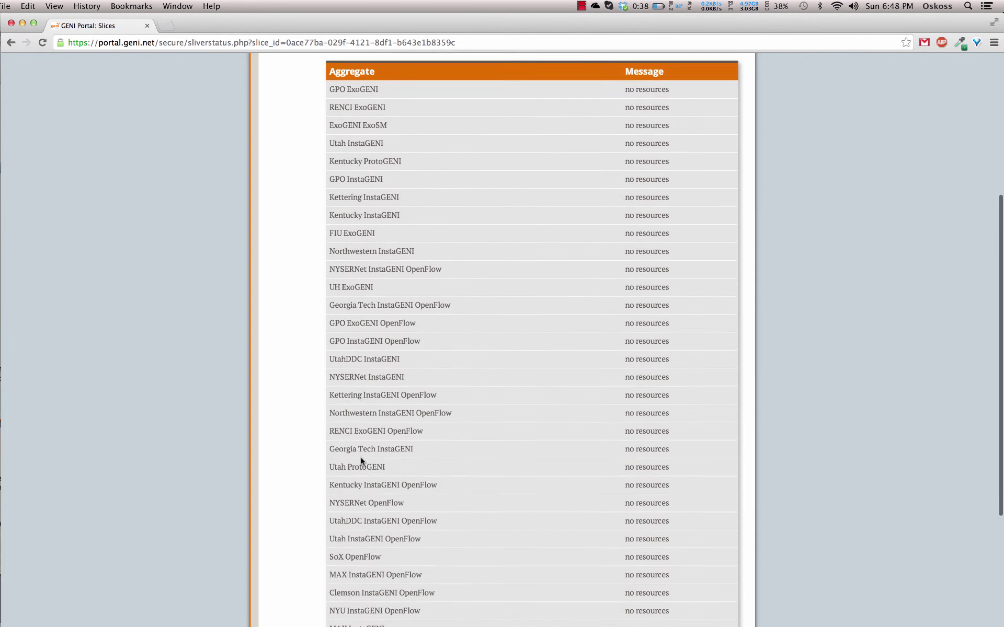
{"action": "scroll", "coordinate": [361, 459], "scroll_direction": "down", "scroll_amount": 1}
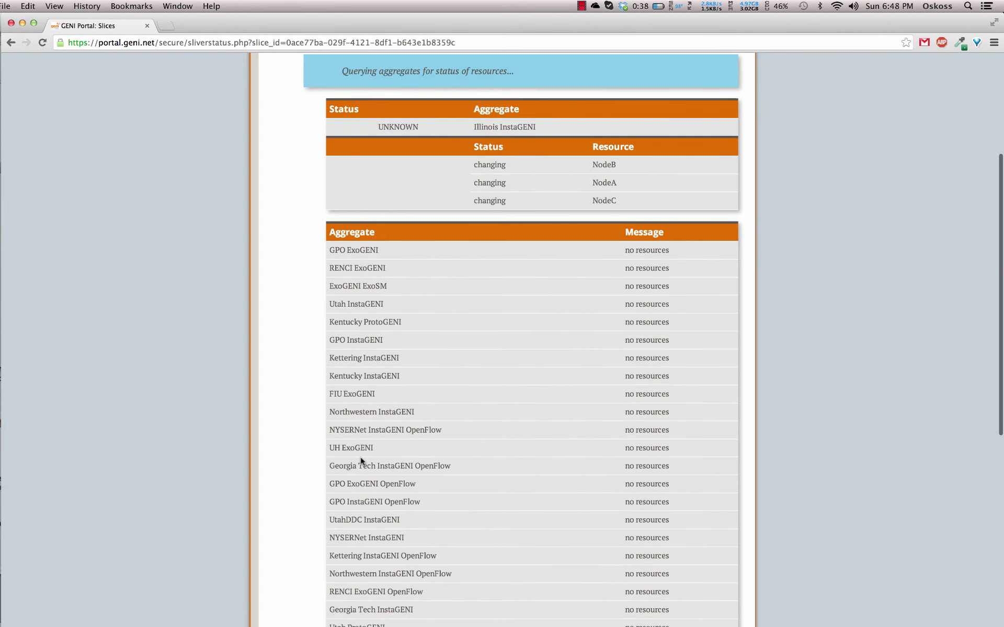
{"action": "scroll", "coordinate": [361, 458], "scroll_direction": "up", "scroll_amount": 2}
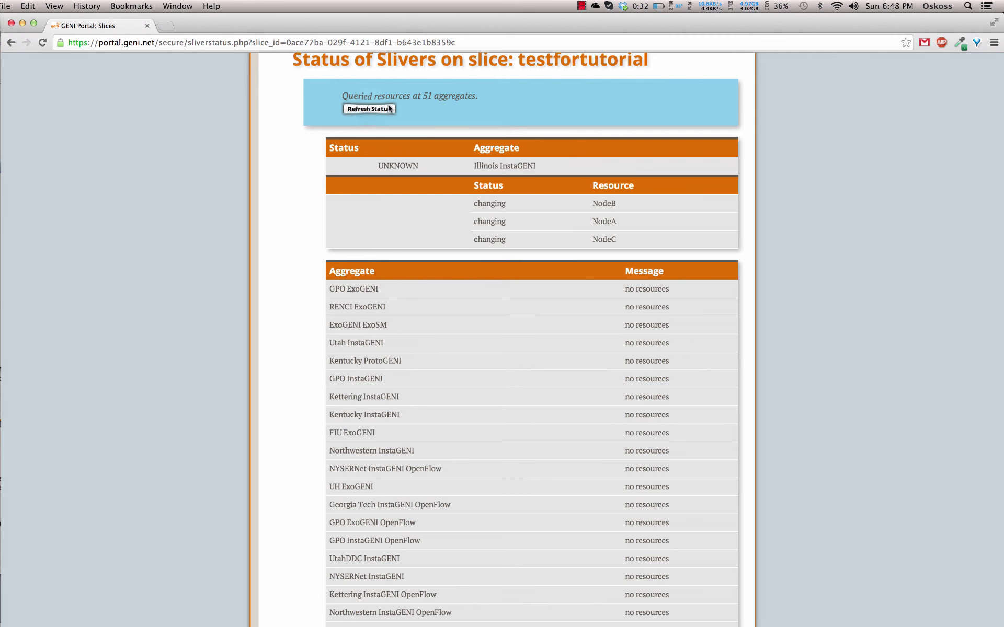
{"action": "left_click", "coordinate": [369, 109]}
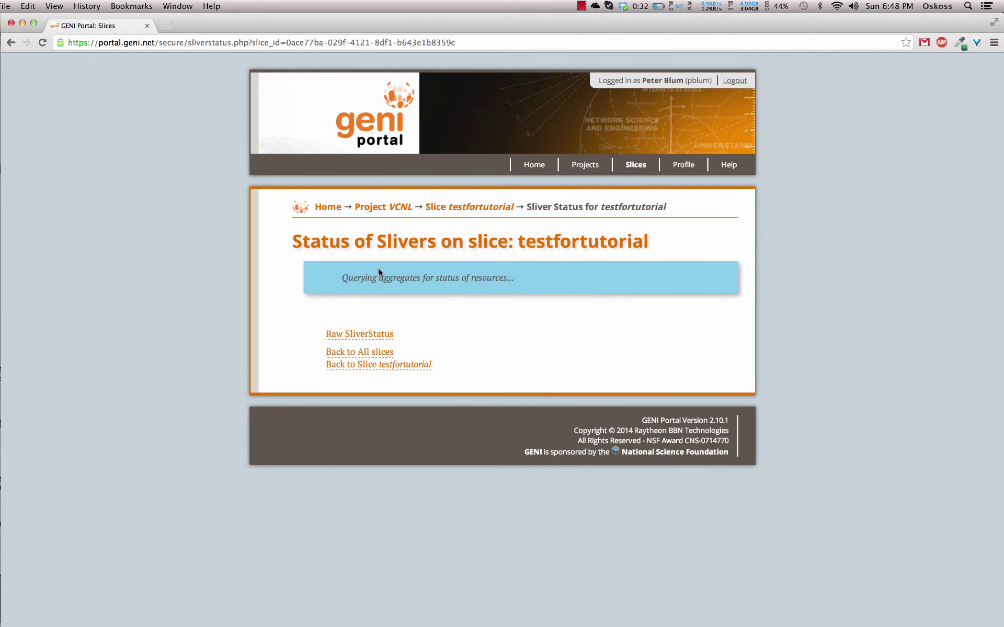